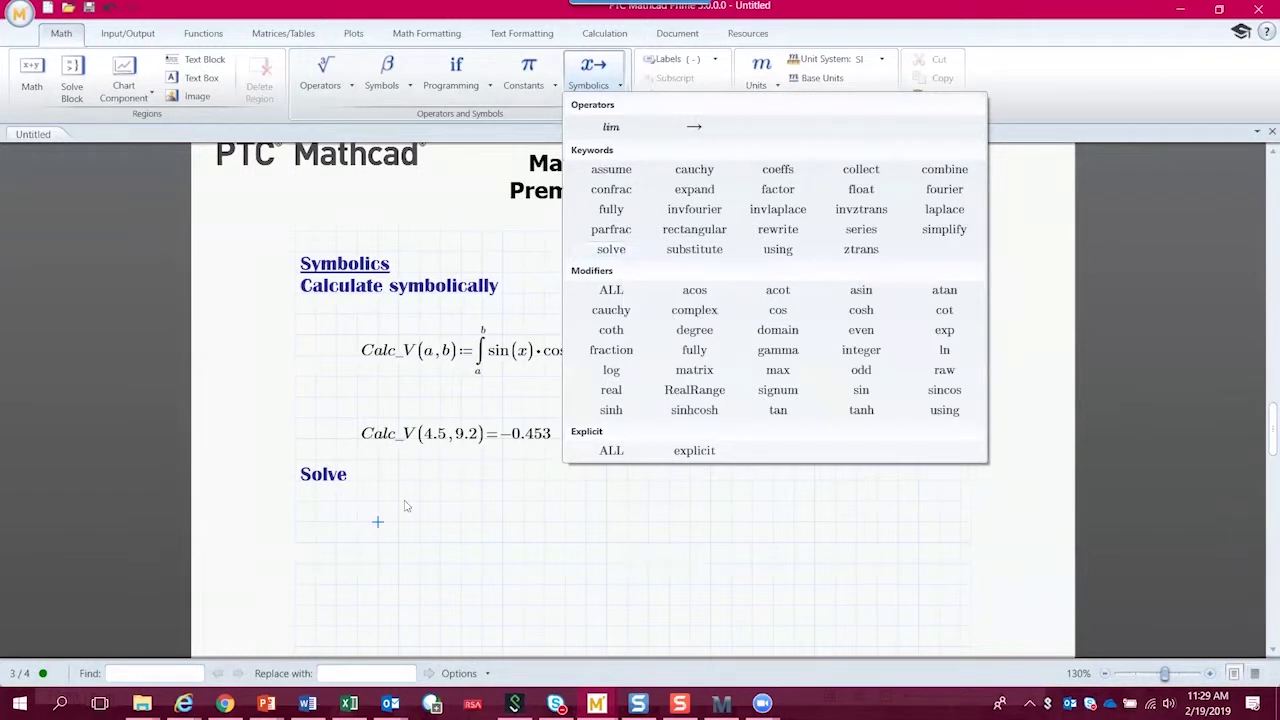
# - Enter p1·v1 = p2·v2 and apply the symbolic 'solve, v2' keyword, yielding p1·v1/p2
pyautogui.click(366, 522)
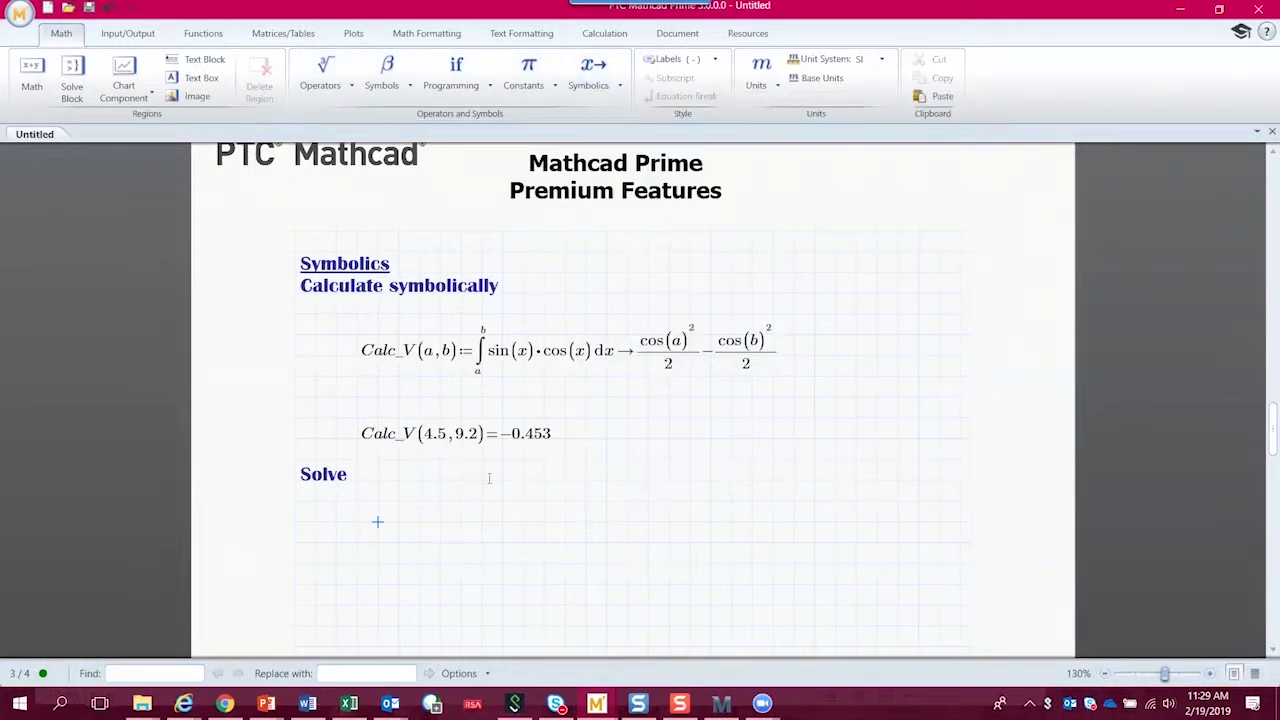
pyautogui.write('P')
pyautogui.write('1')
pyautogui.write('*v1=')
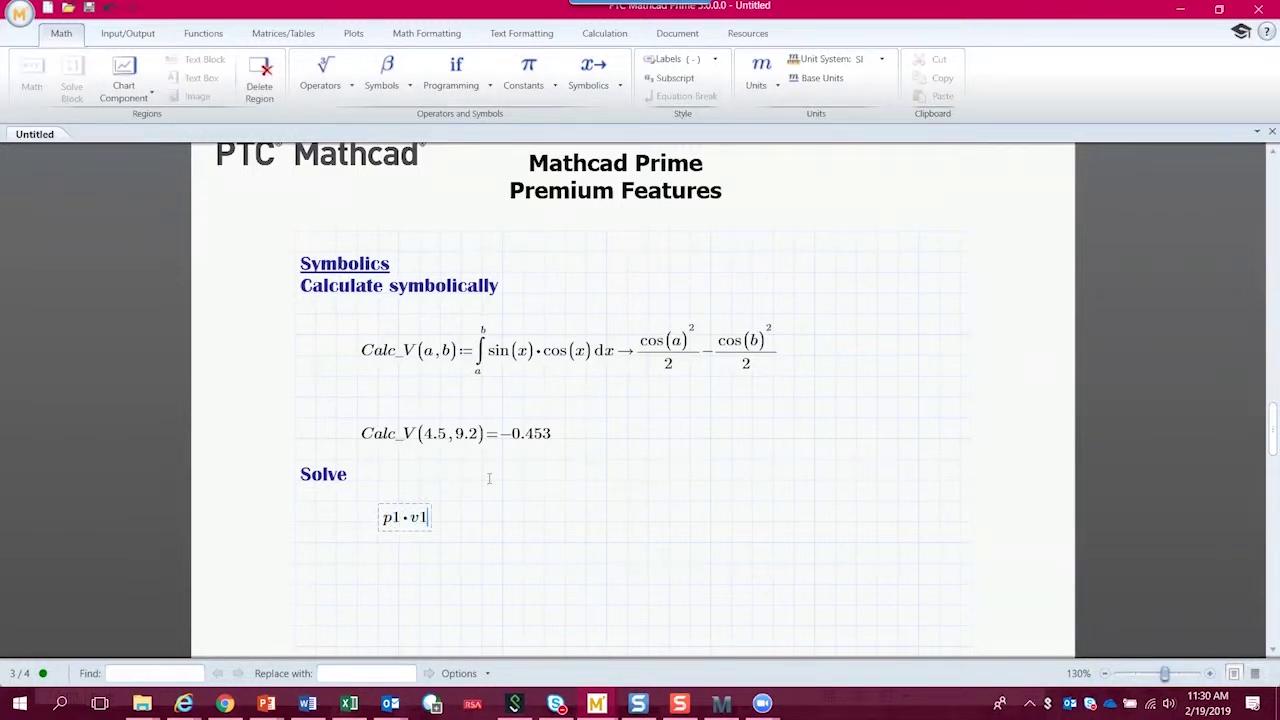
pyautogui.write('p2*v2')
pyautogui.hotkey('ctrl', '.')
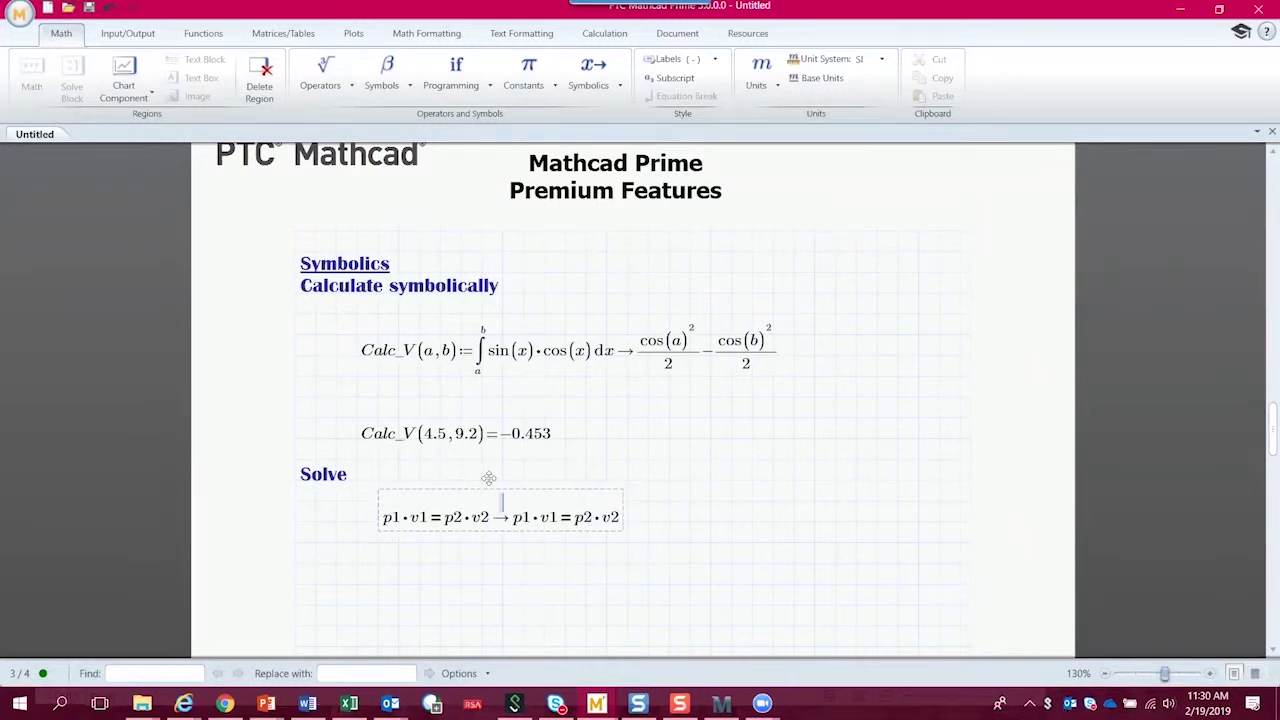
pyautogui.write('solve ')
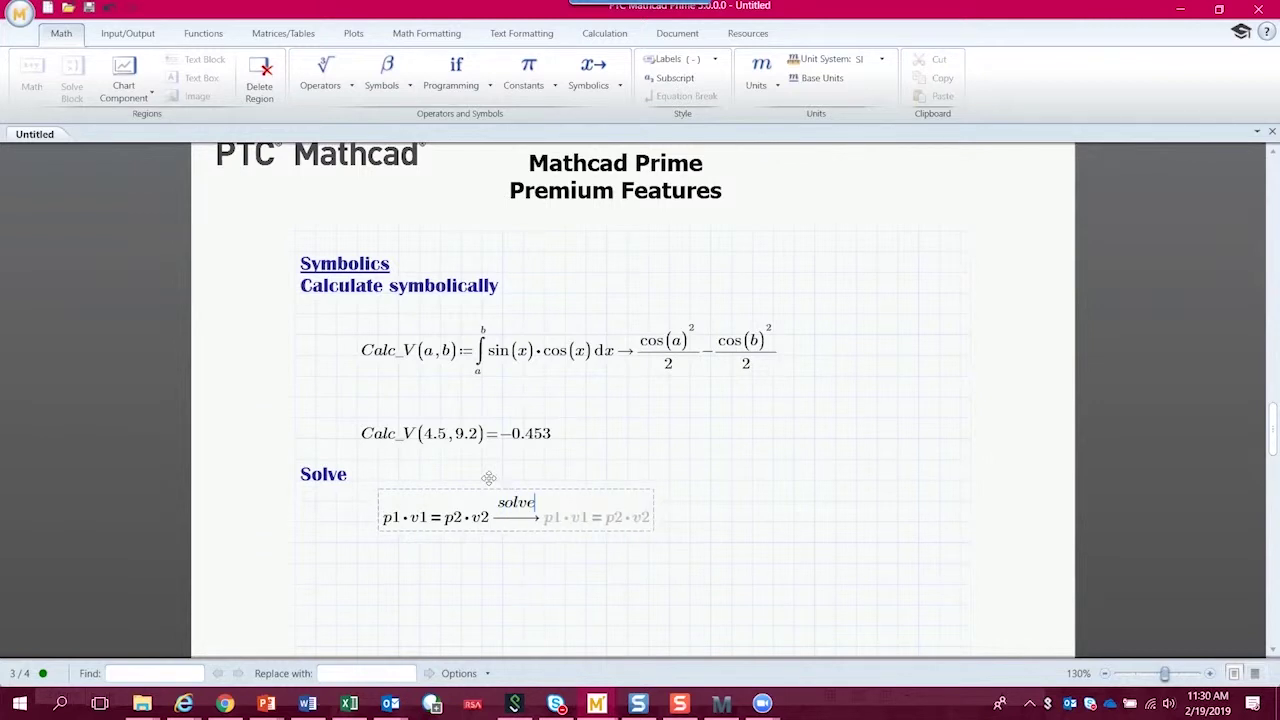
pyautogui.write(', ')
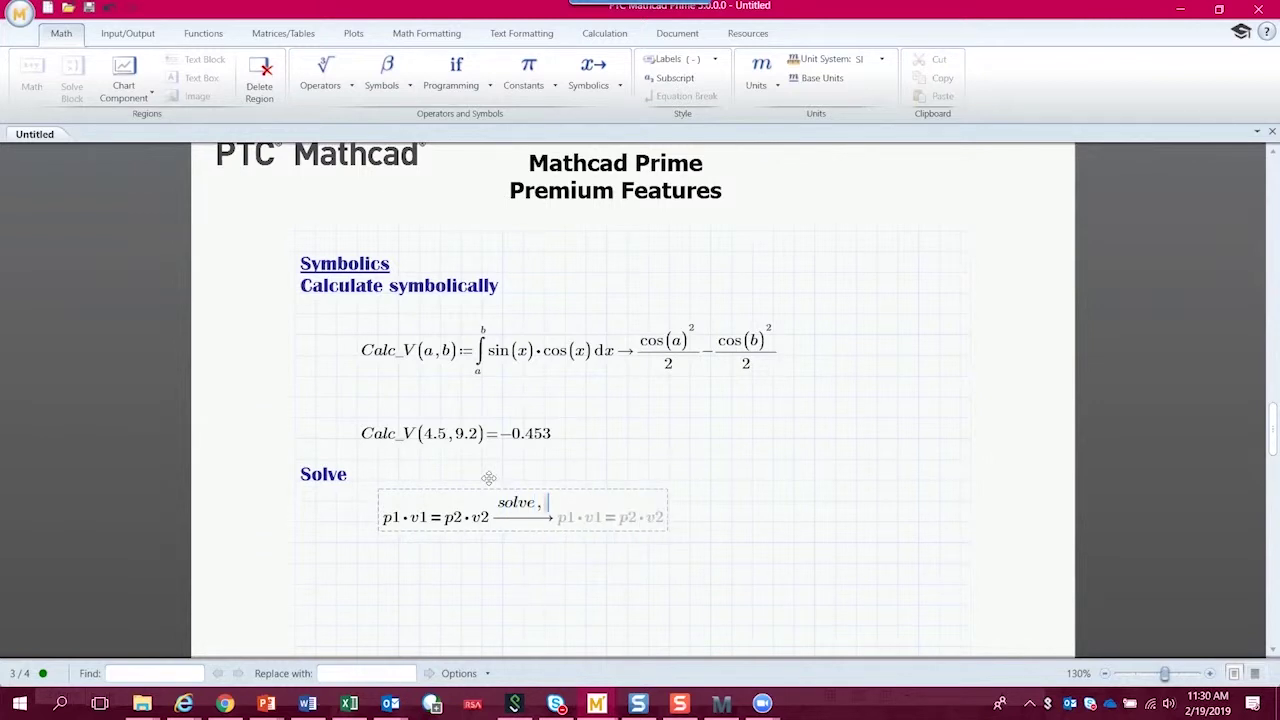
pyautogui.write('v2')
pyautogui.click(523, 563)
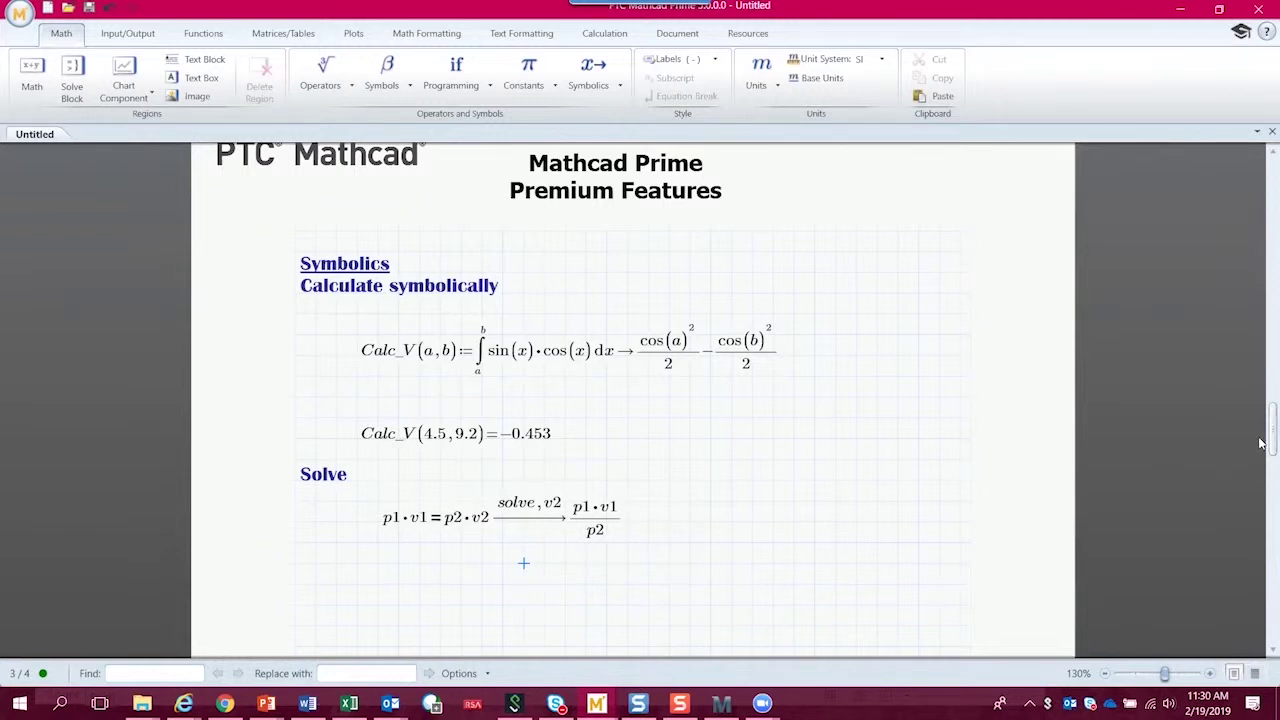
pyautogui.moveTo(1260, 444); pyautogui.dragTo(1260, 455)
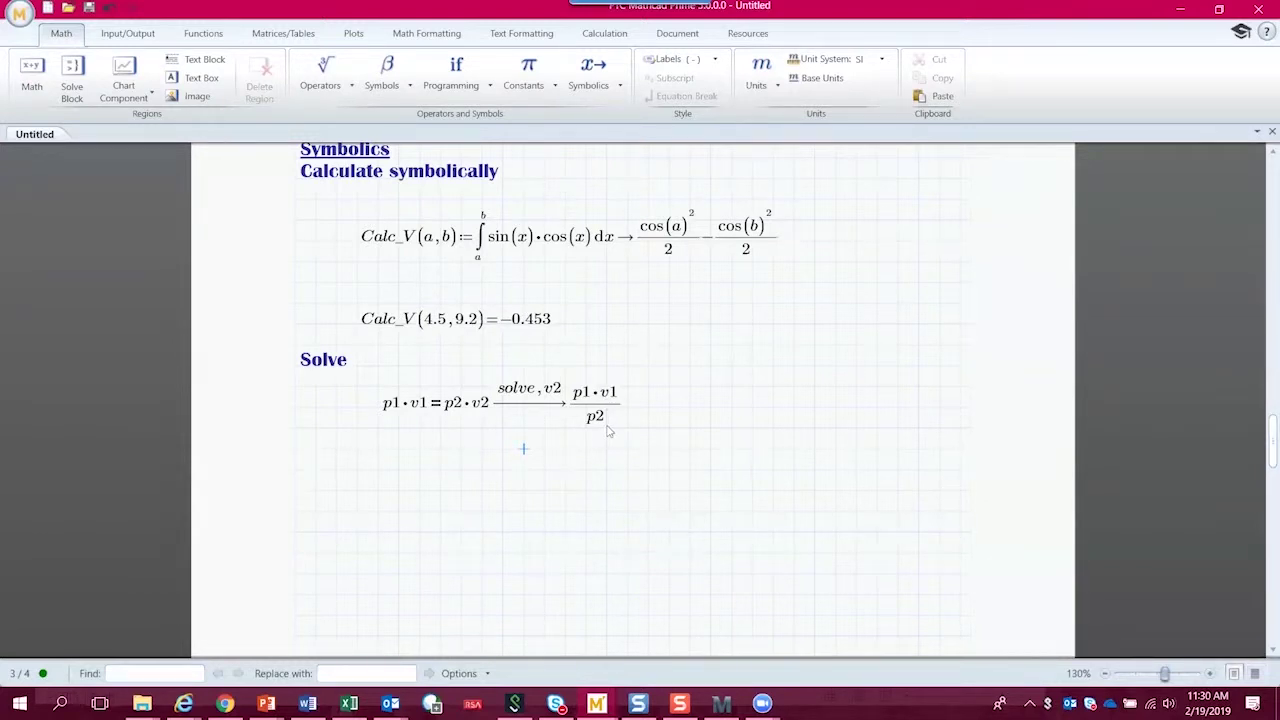
# - Turn the solve expression into the definition Find_v2(p1, v1, p2)
pyautogui.click(384, 412)
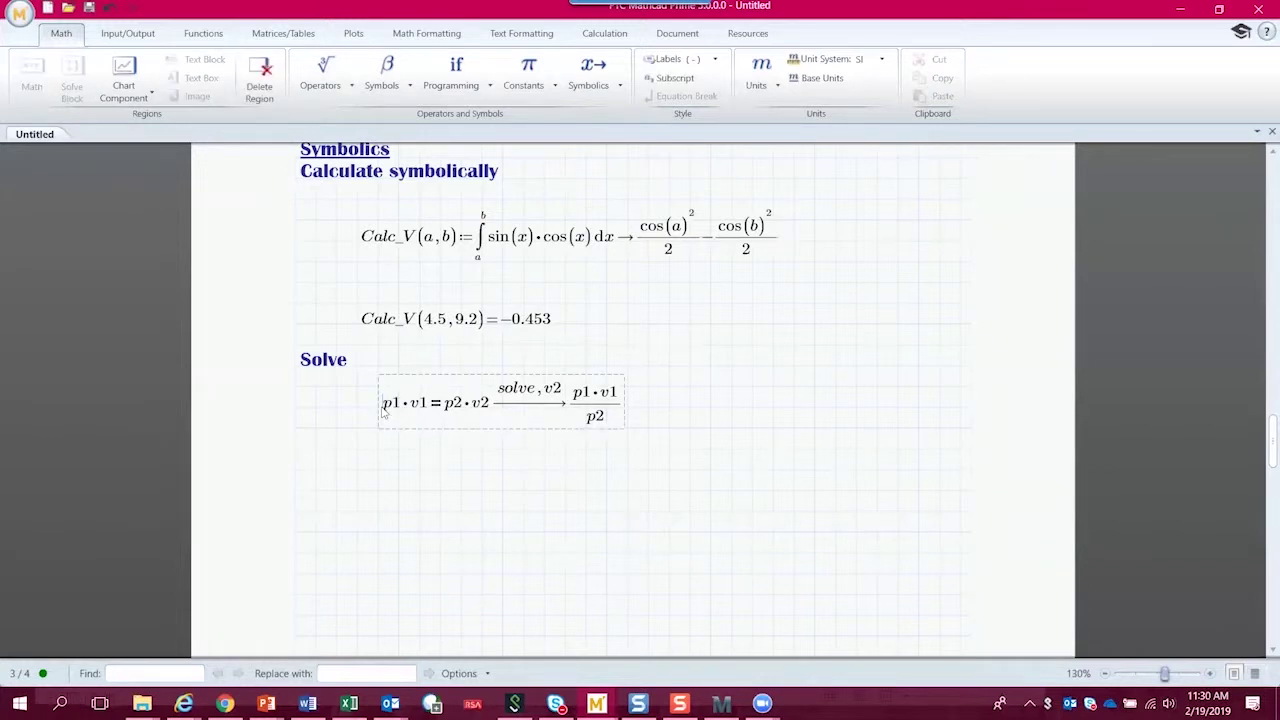
pyautogui.write(':=')
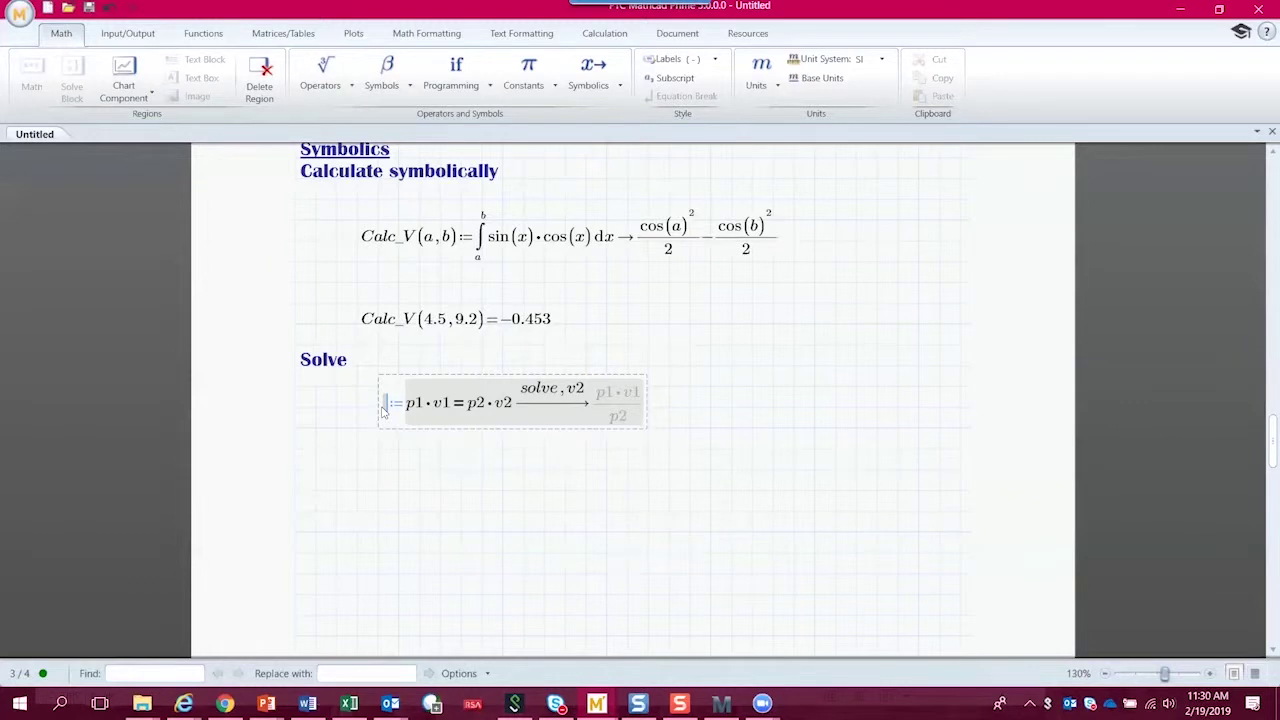
pyautogui.write('Find_')
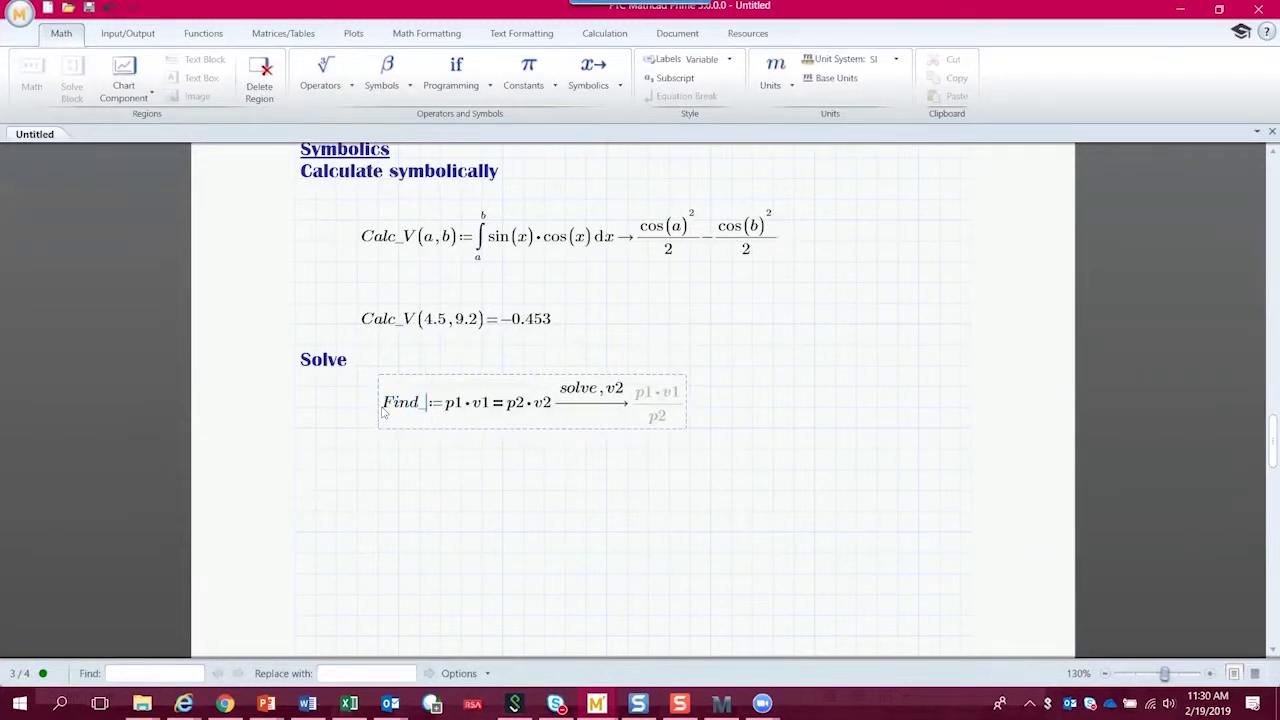
pyautogui.write('v2')
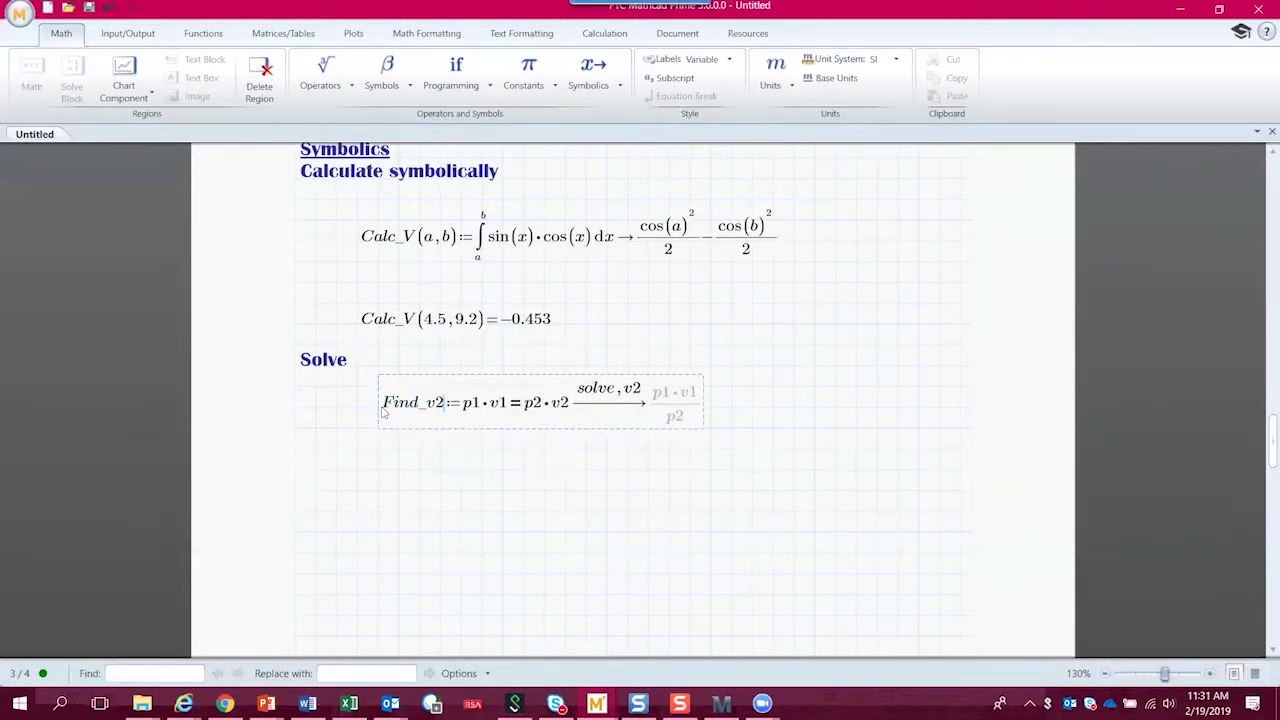
pyautogui.write('(p1,v')
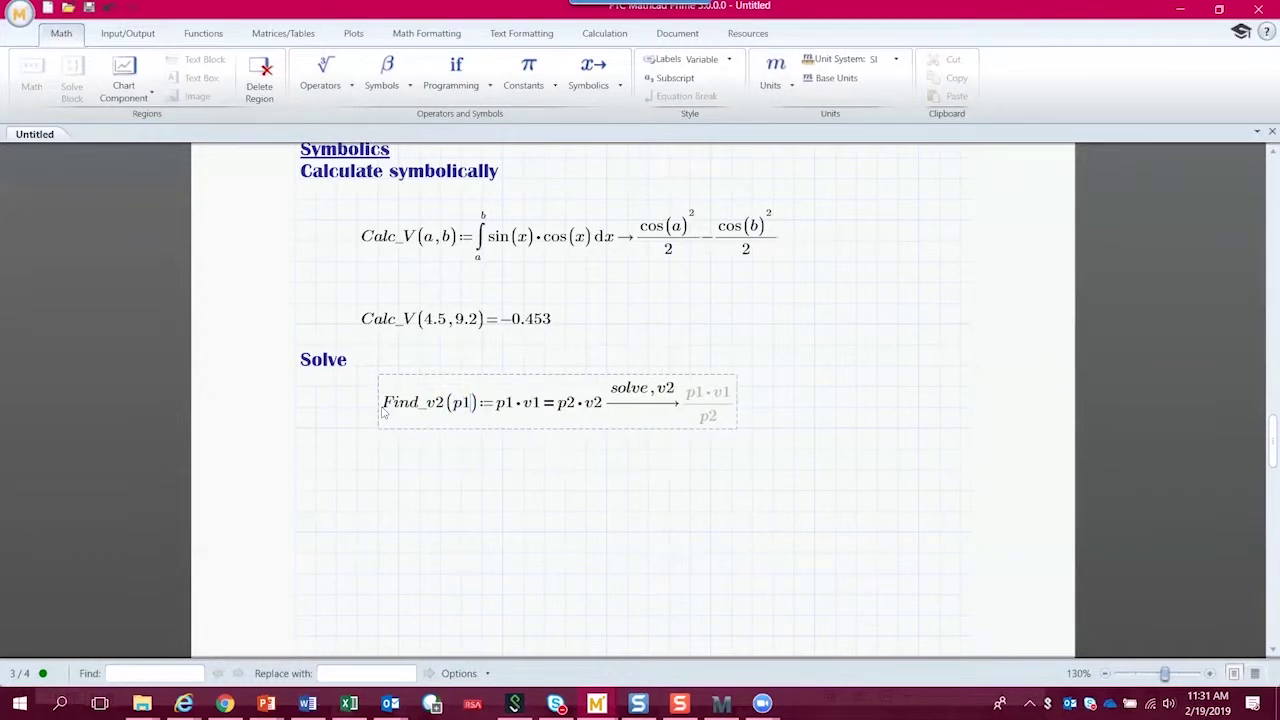
pyautogui.write('1,p2')
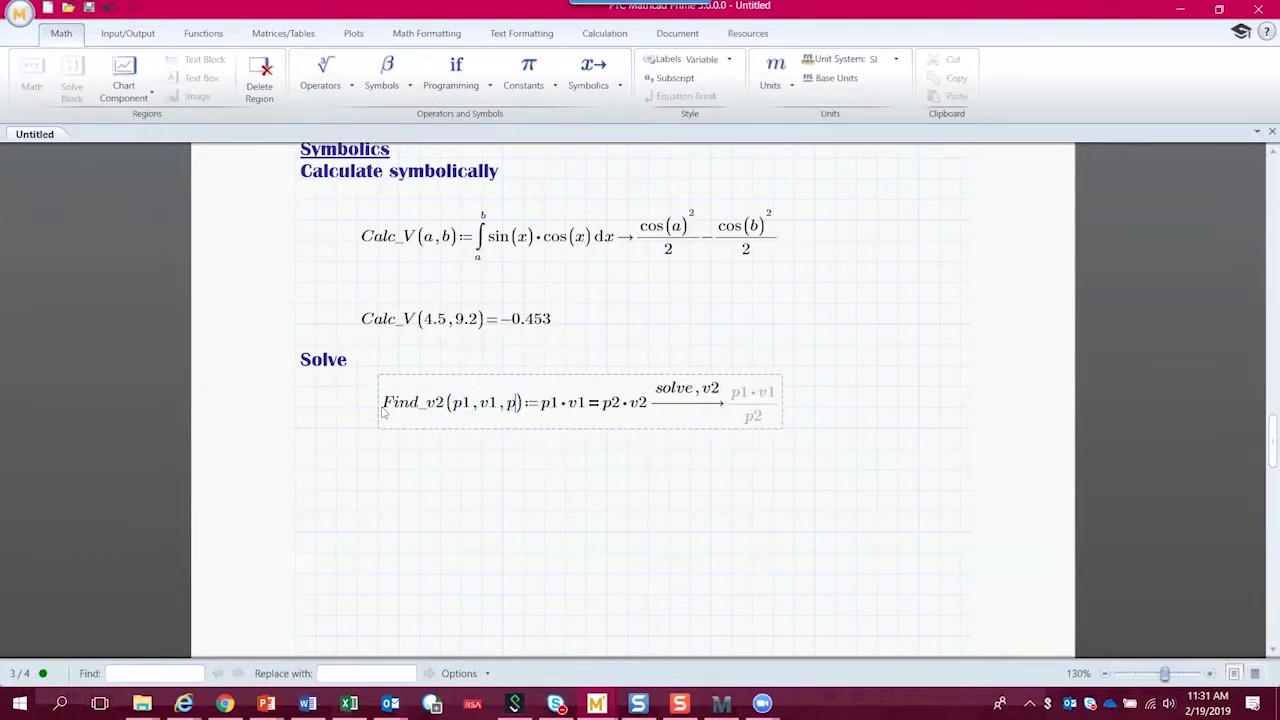
pyautogui.click(419, 489)
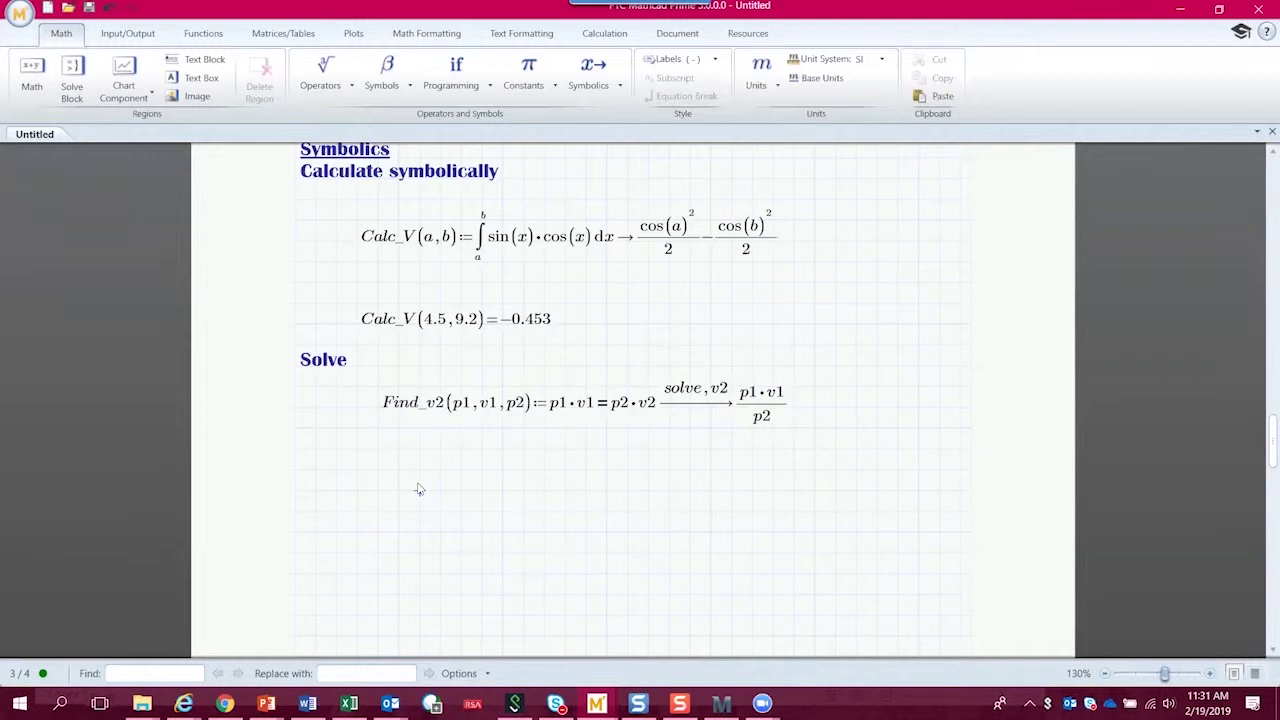
pyautogui.click(378, 476)
# - Define P_init := 500 psi, V_init := 300 mL and P_final := 770 psi, then begin a Find_v2( call
pyautogui.write('p')
pyautogui.write('.init')
pyautogui.write(':500*psi')
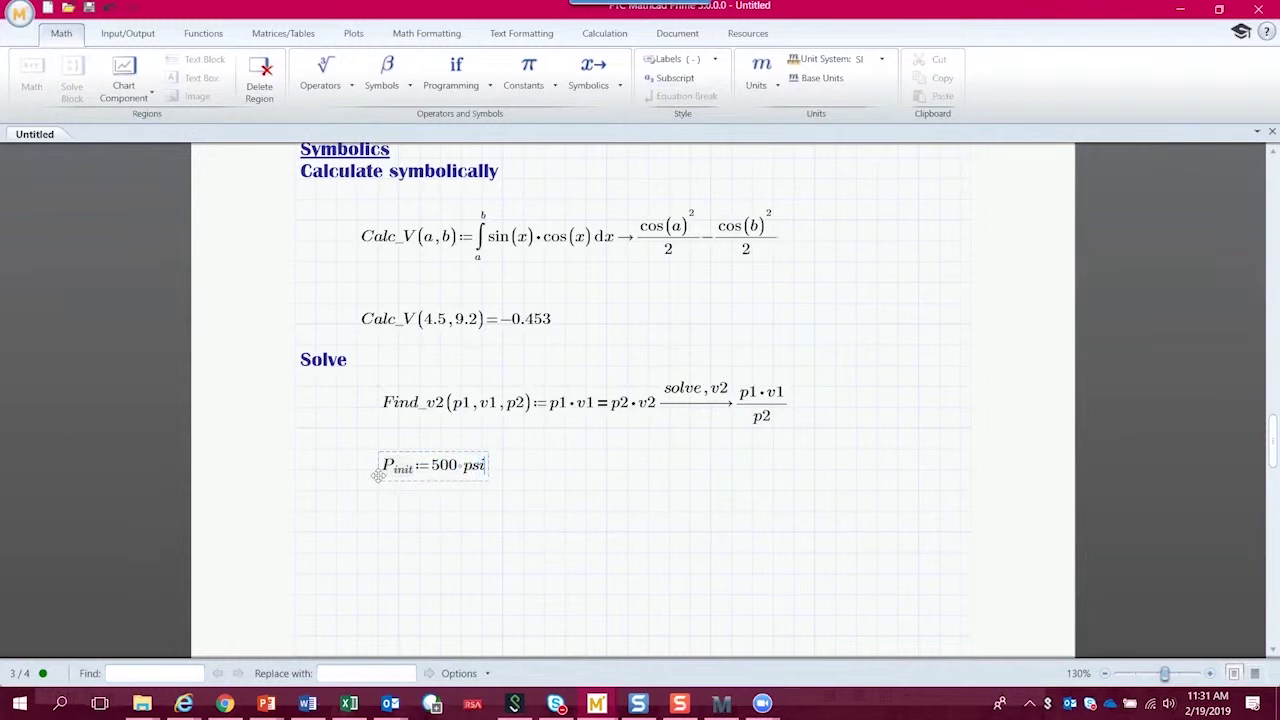
pyautogui.click(518, 467)
pyautogui.write('V')
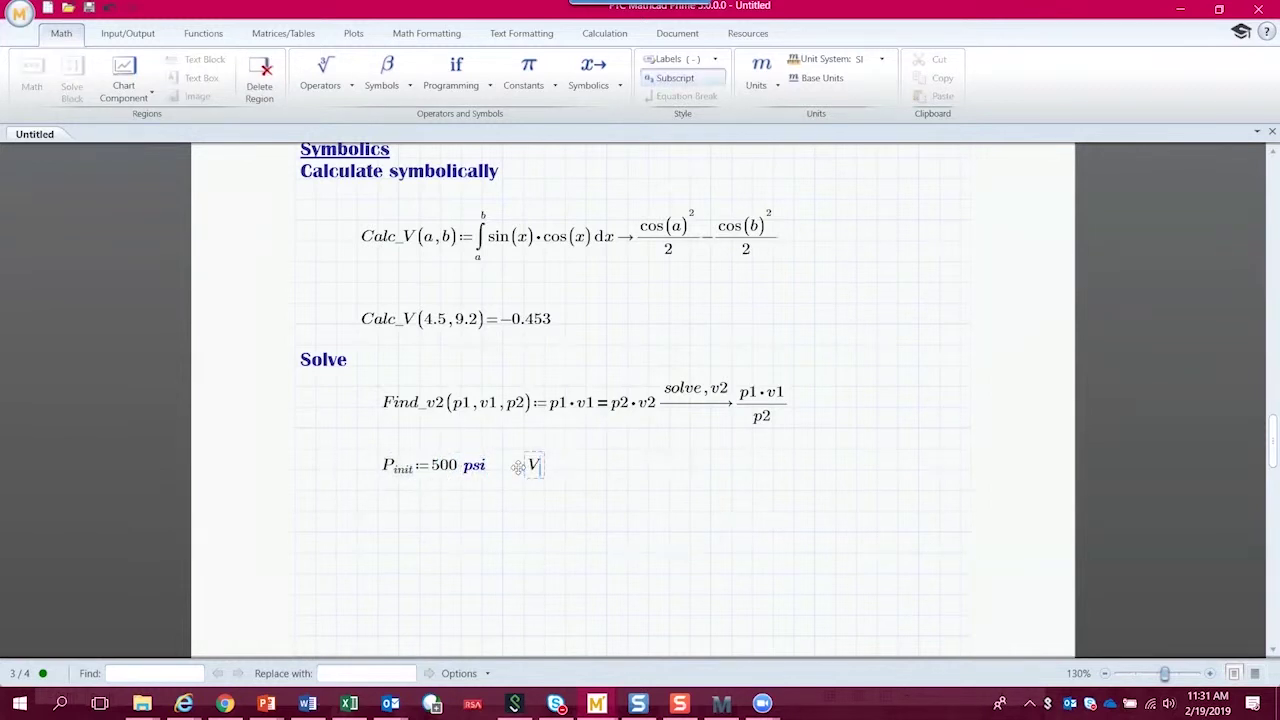
pyautogui.write('.init:300*mL')
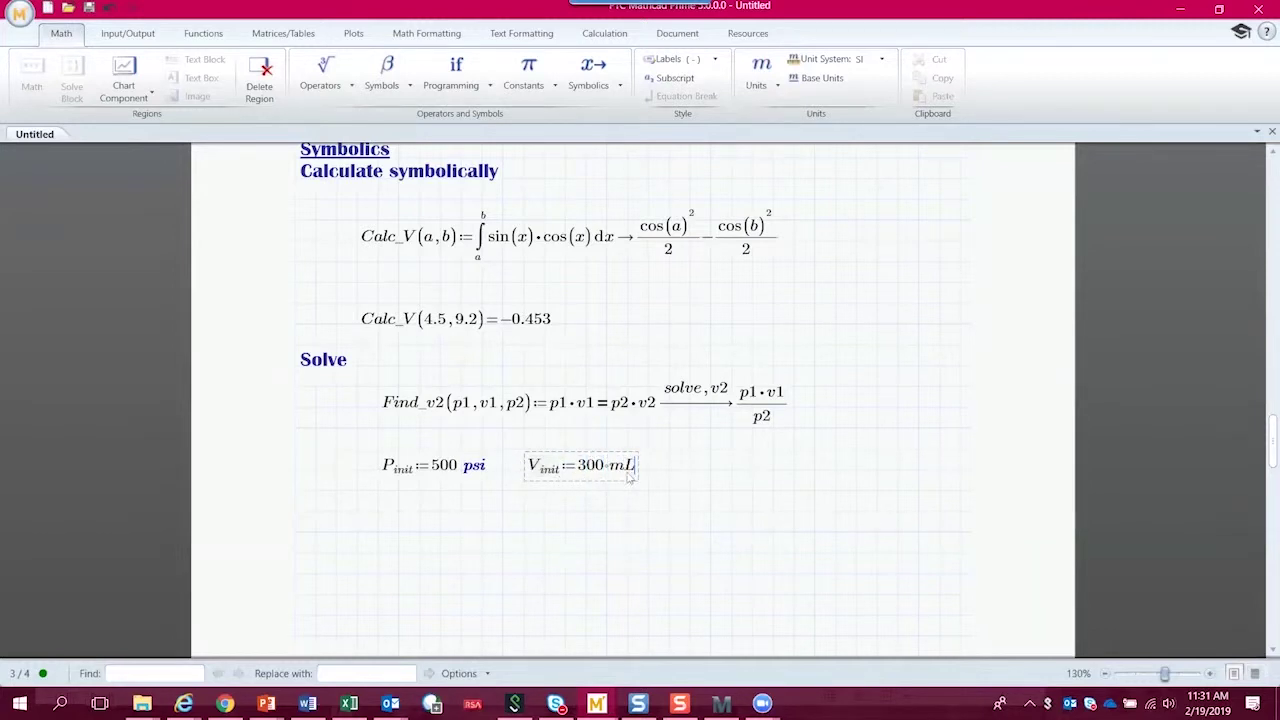
pyautogui.click(668, 472)
pyautogui.write('P')
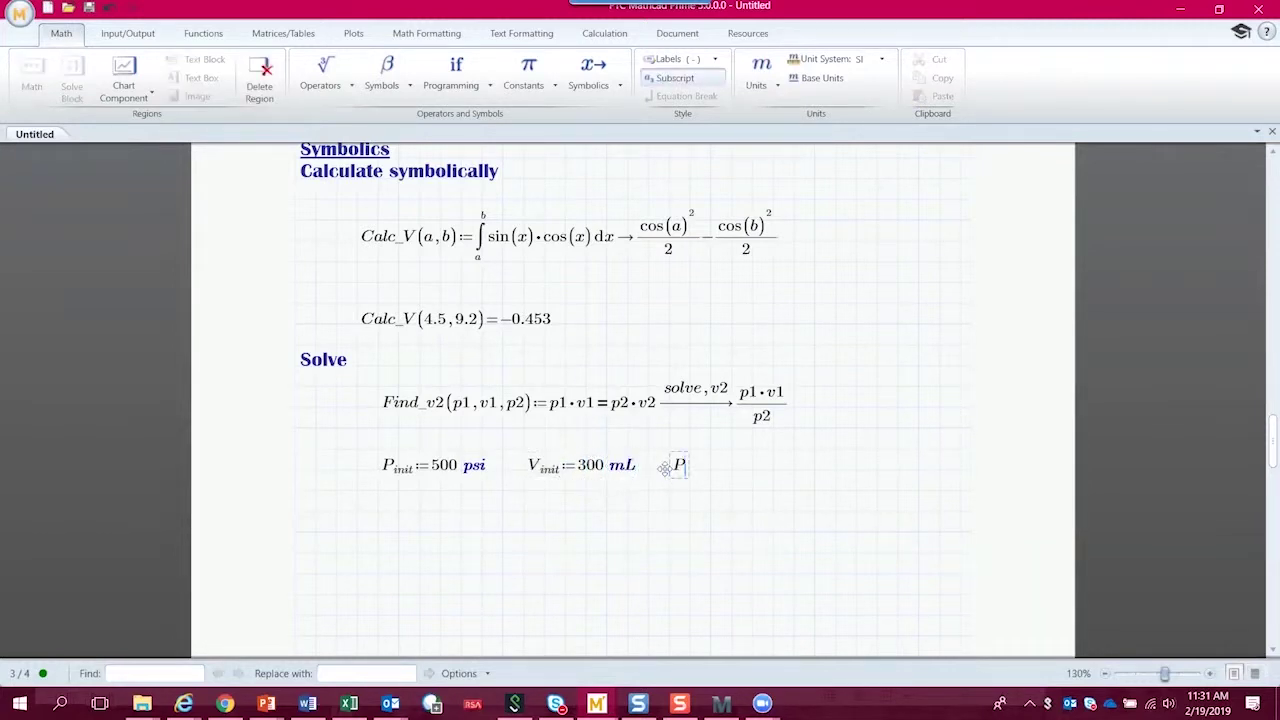
pyautogui.write('.final:7')
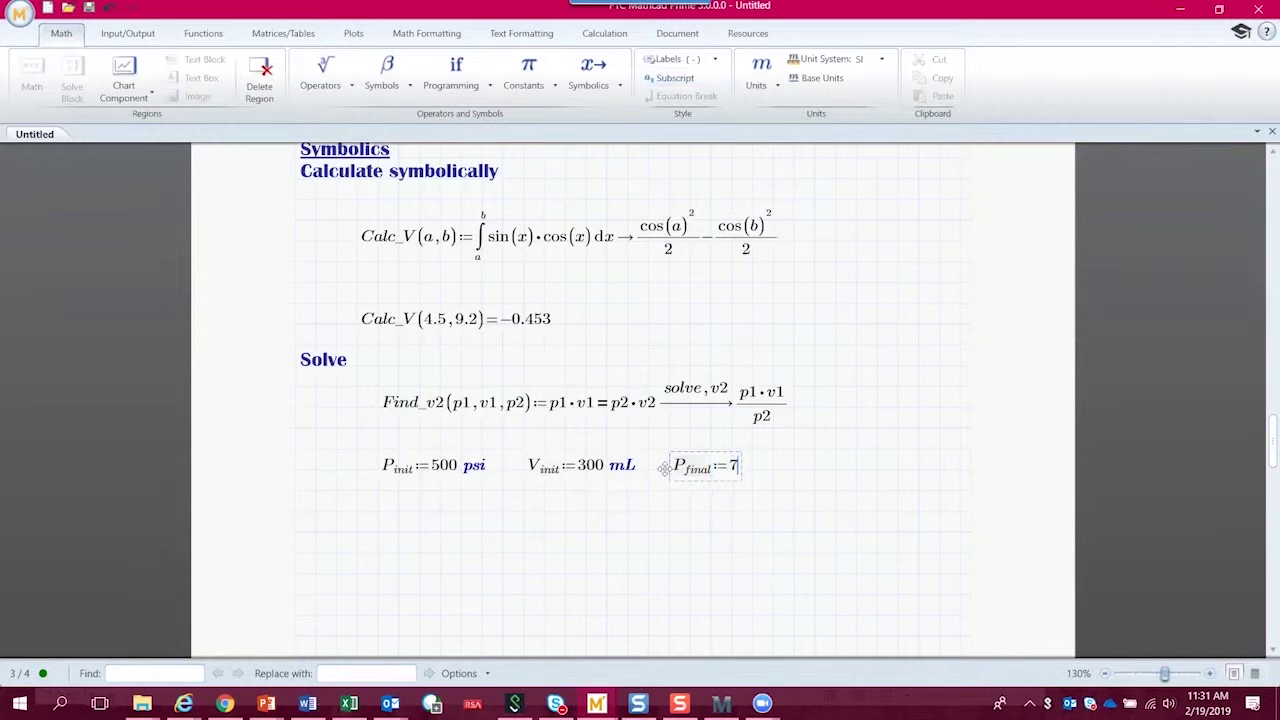
pyautogui.write('70*')
pyautogui.write('psi')
pyautogui.click(420, 535)
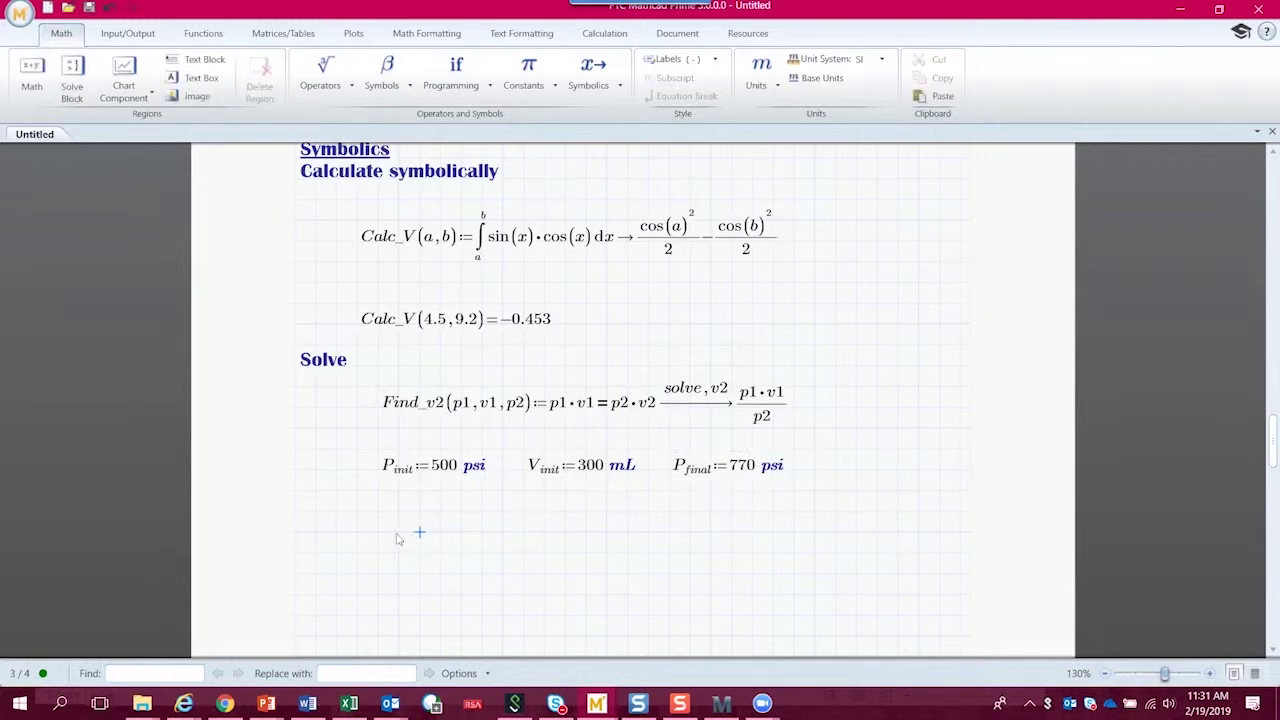
pyautogui.click(380, 533)
pyautogui.write('Find_v2(')
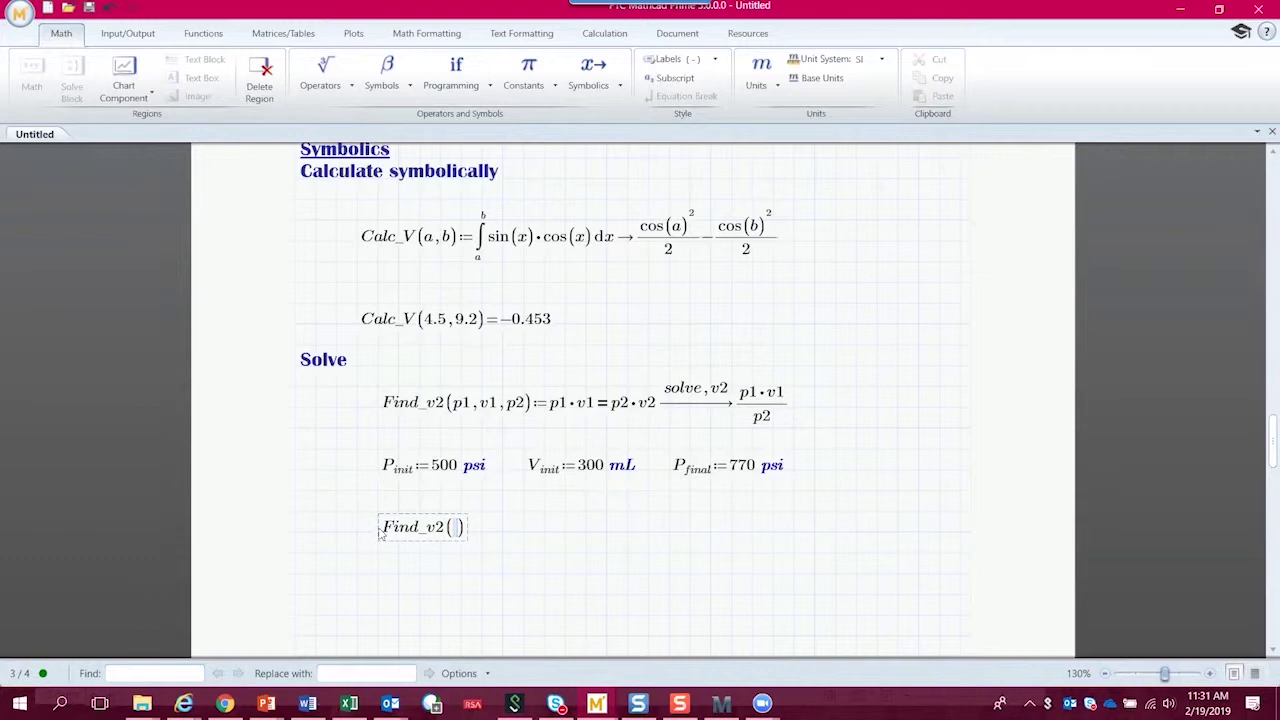
# - Evaluate Find_v2(P_init, V_init, P_final) with the result shown in mL as 194.805 mL
pyautogui.hotkey('ctrl', 'p')
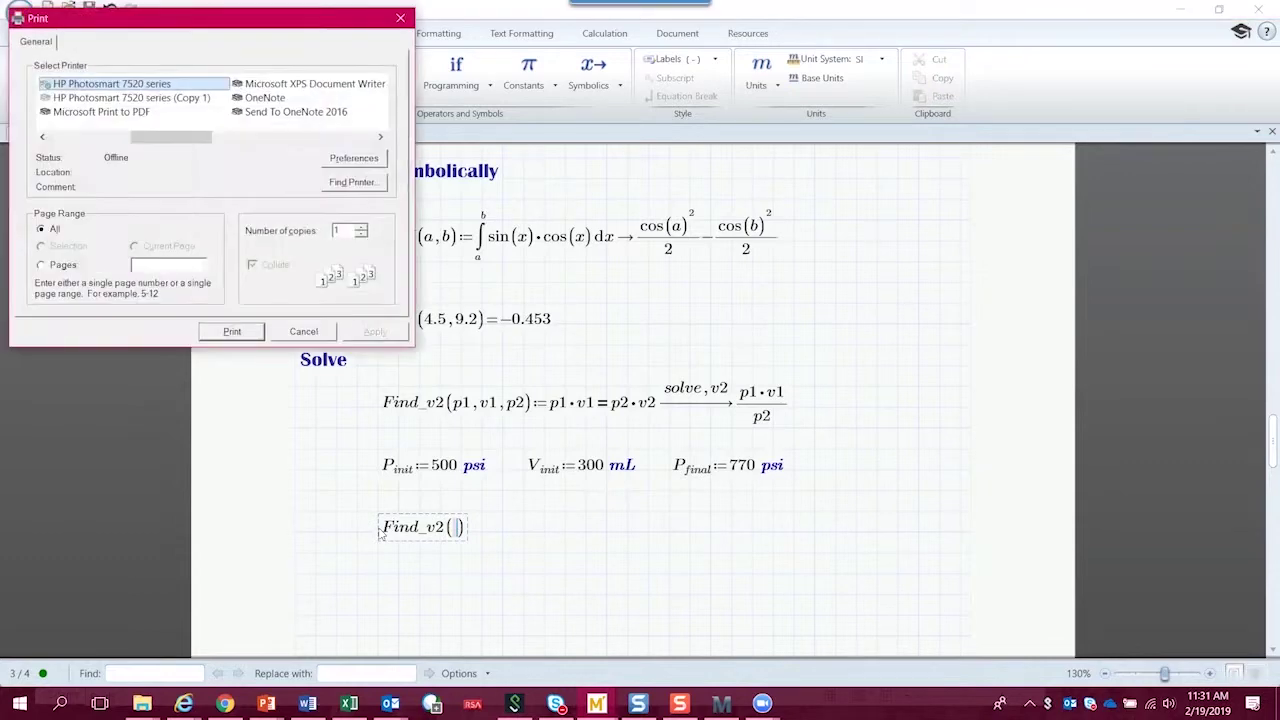
pyautogui.click(304, 330)
pyautogui.write('P')
pyautogui.write('.init,')
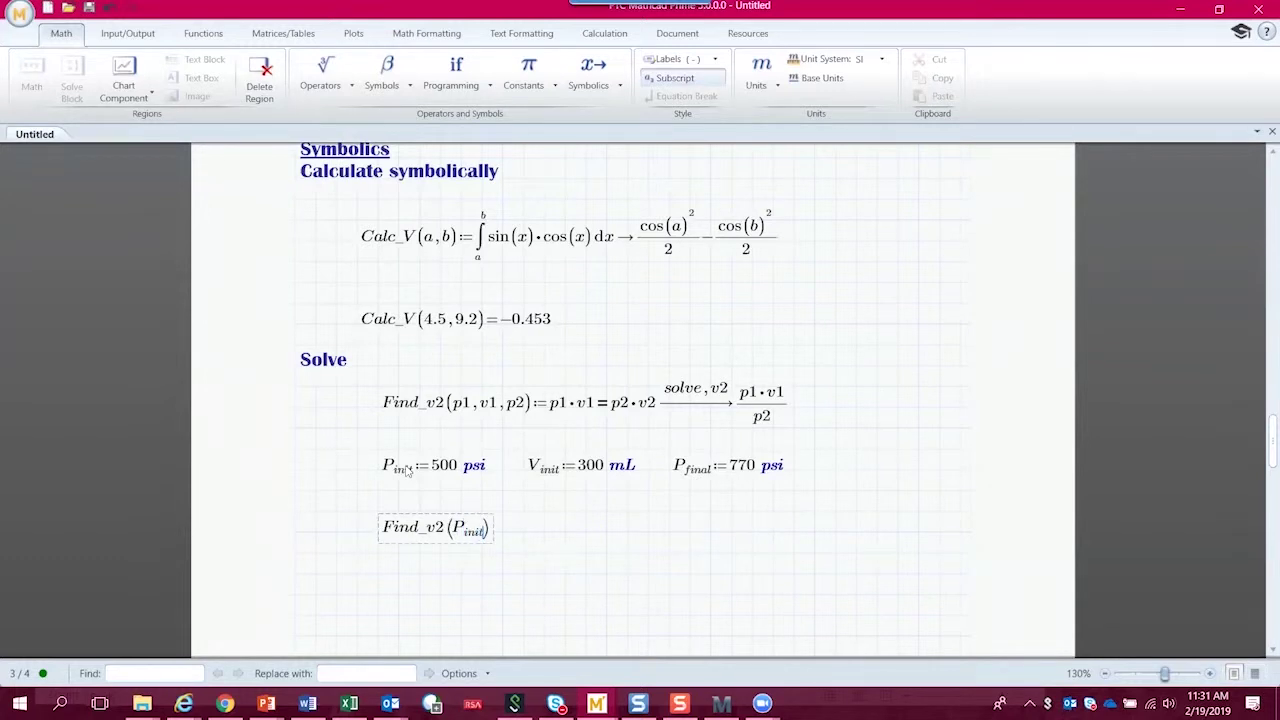
pyautogui.write('V')
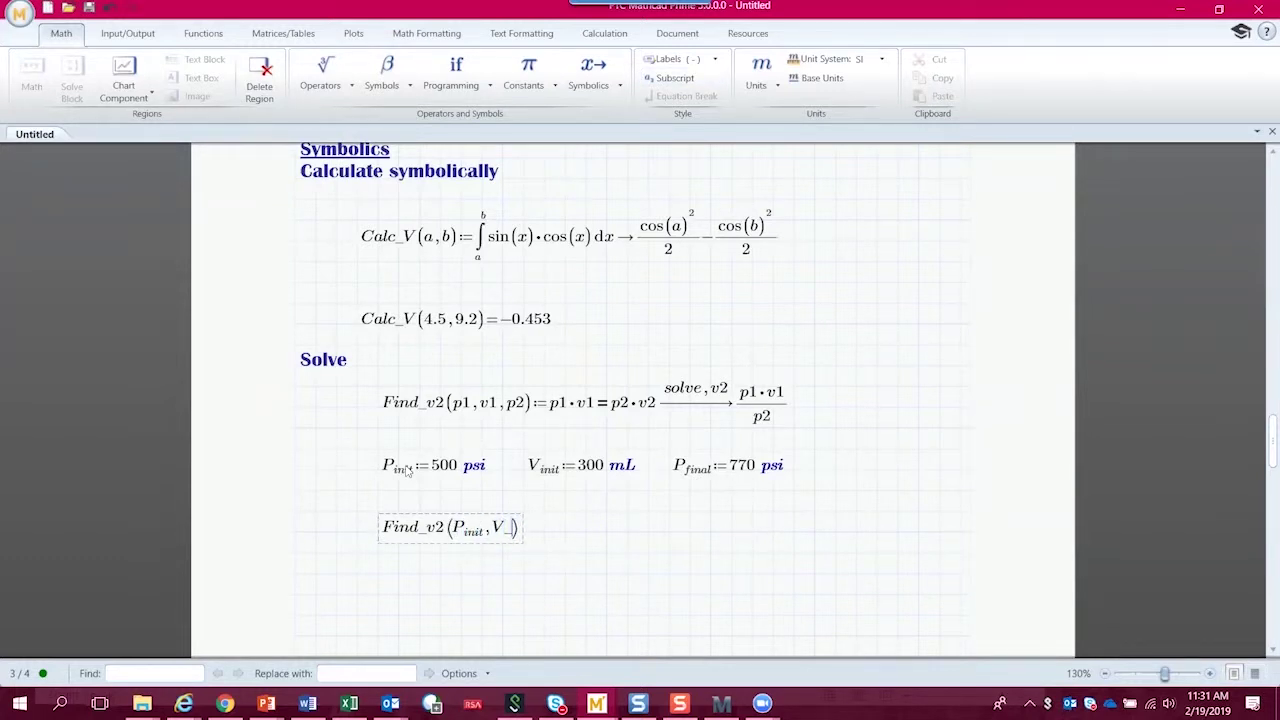
pyautogui.write('.init,')
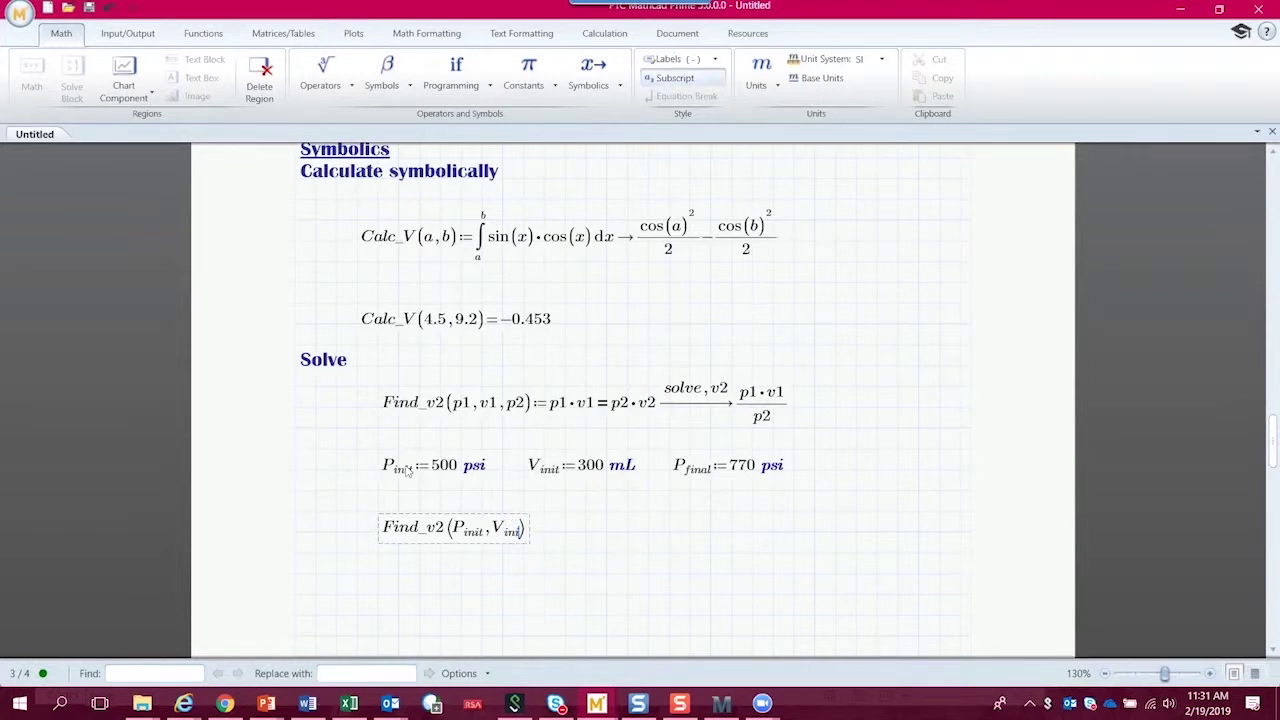
pyautogui.write('P')
pyautogui.write('.final')
pyautogui.write('=0.195·L')
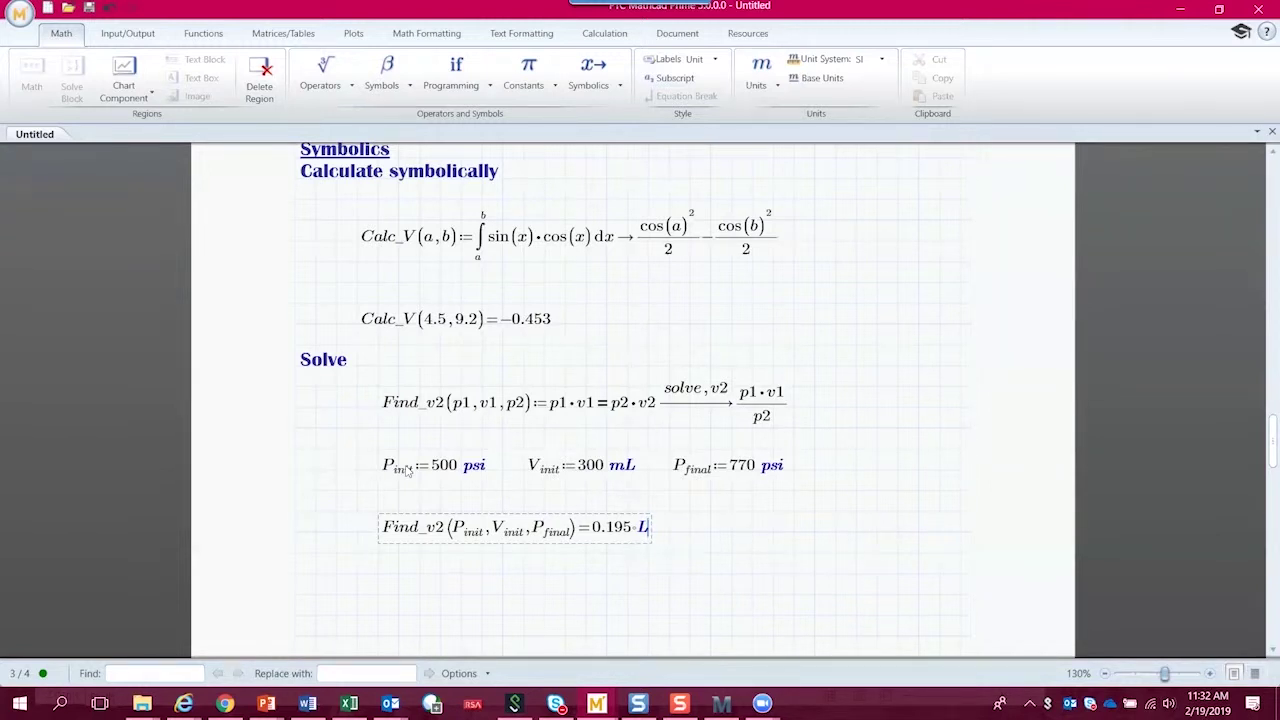
pyautogui.press('BackSpace')
pyautogui.write('mL')
pyautogui.click(398, 573)
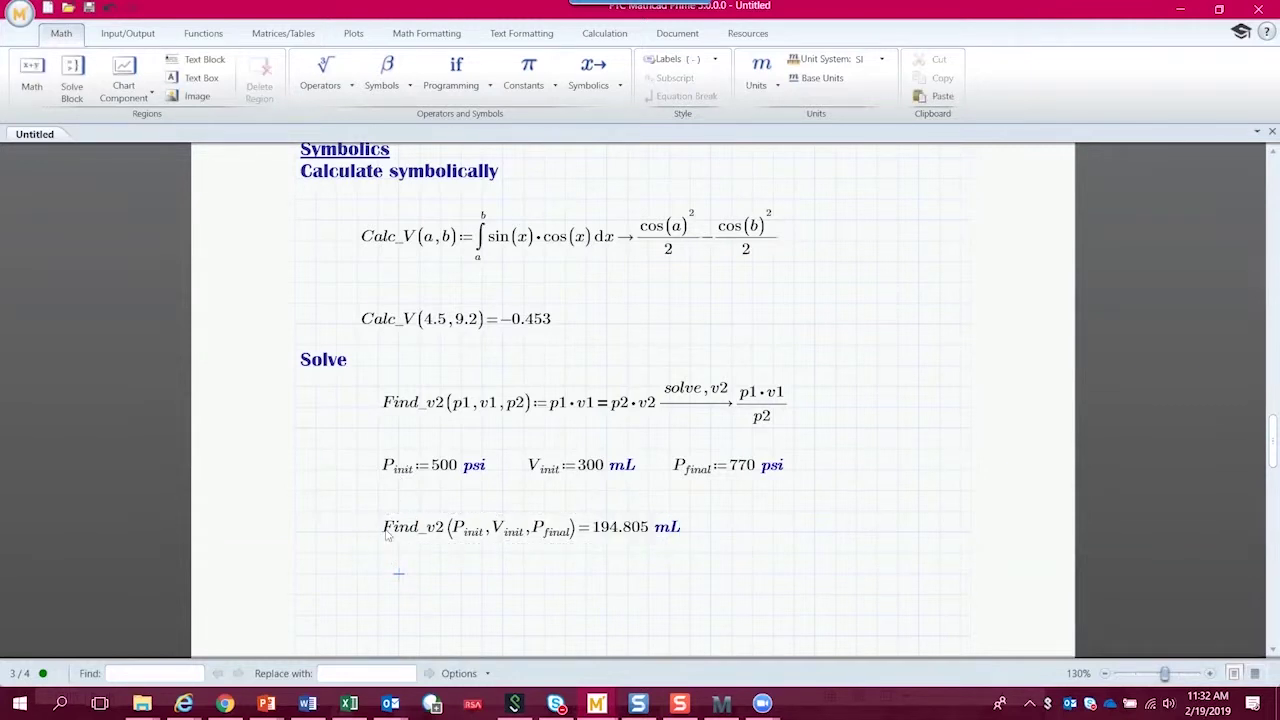
# - Assign the Find_v2 result to a variable named P_final
pyautogui.click(387, 533)
pyautogui.write(':=')
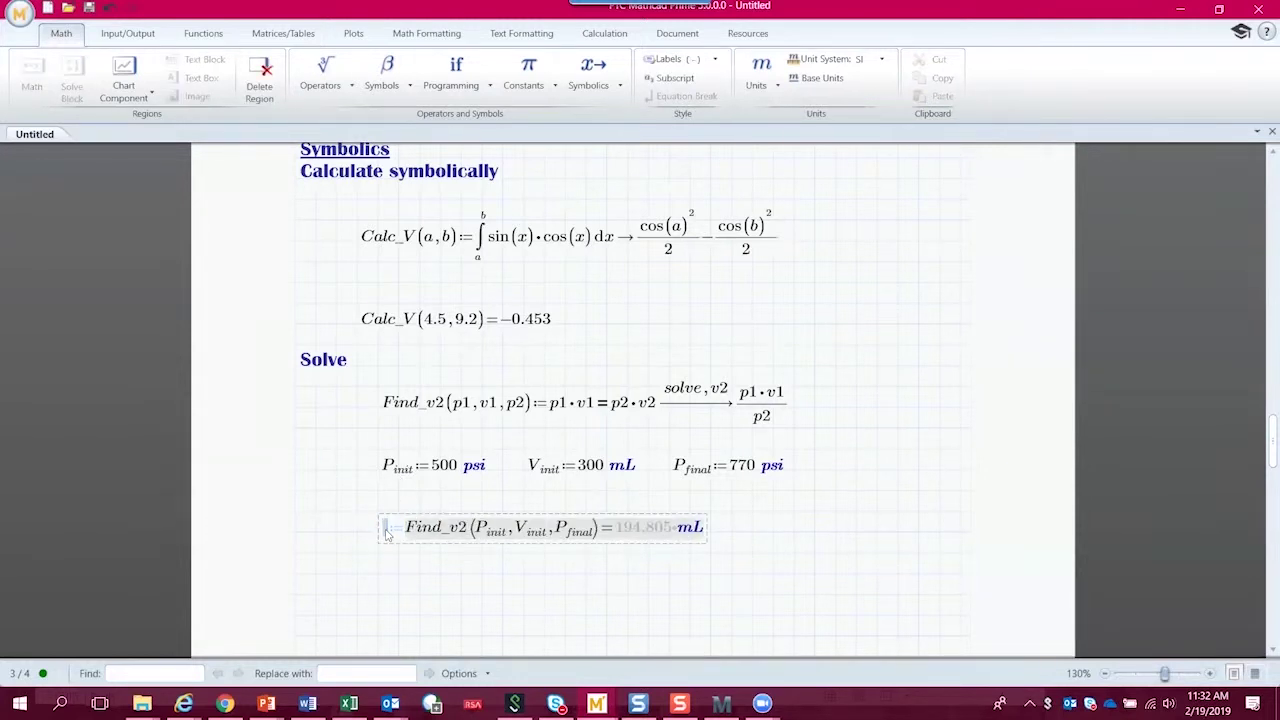
pyautogui.write('P')
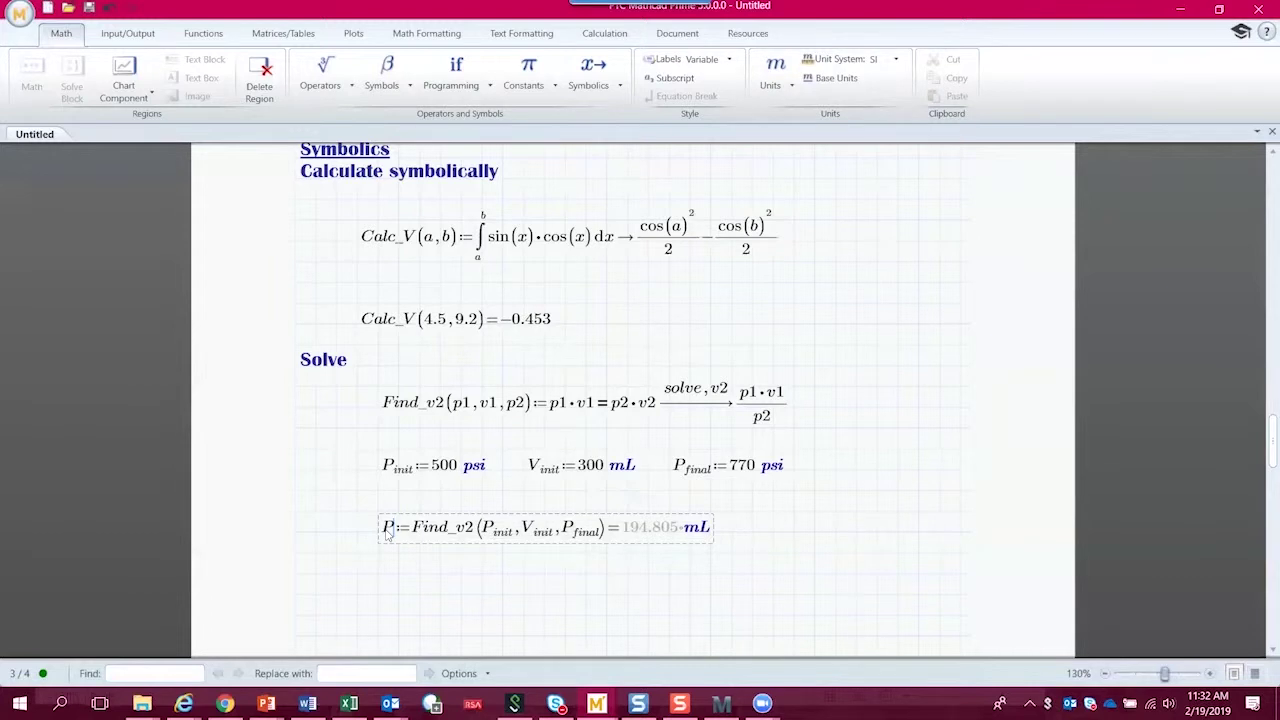
pyautogui.press('.')
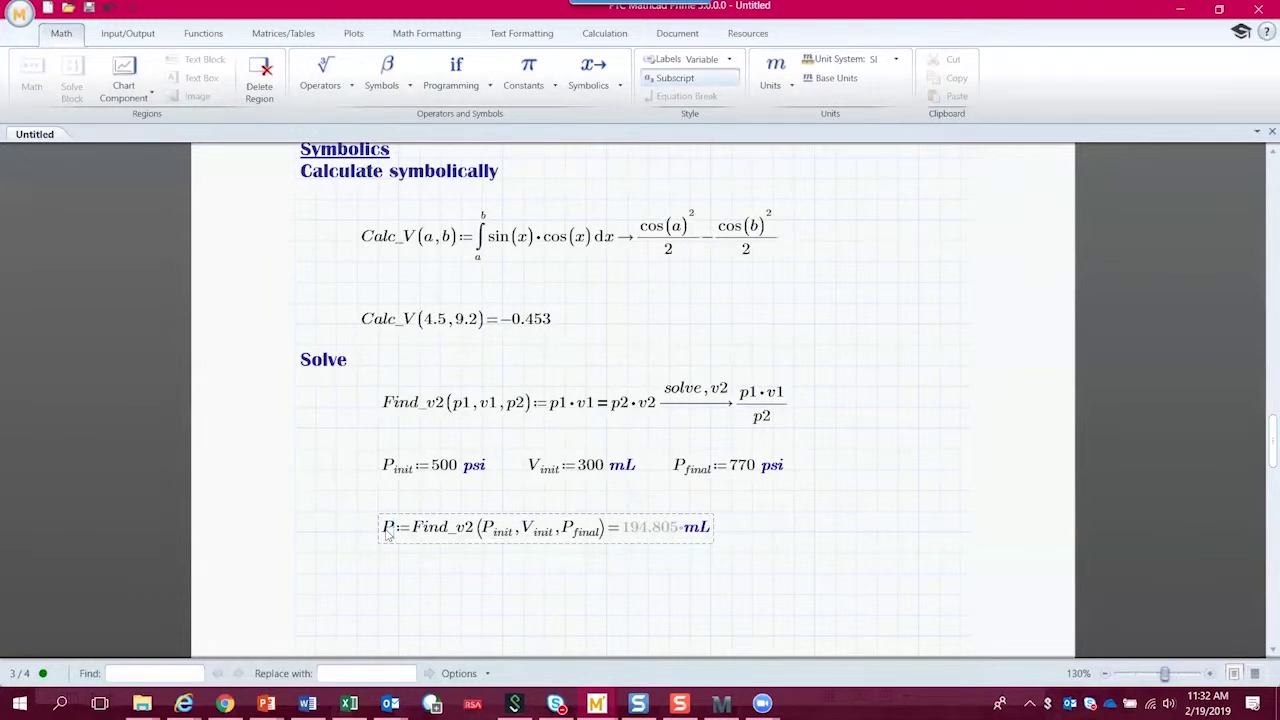
pyautogui.write('final')
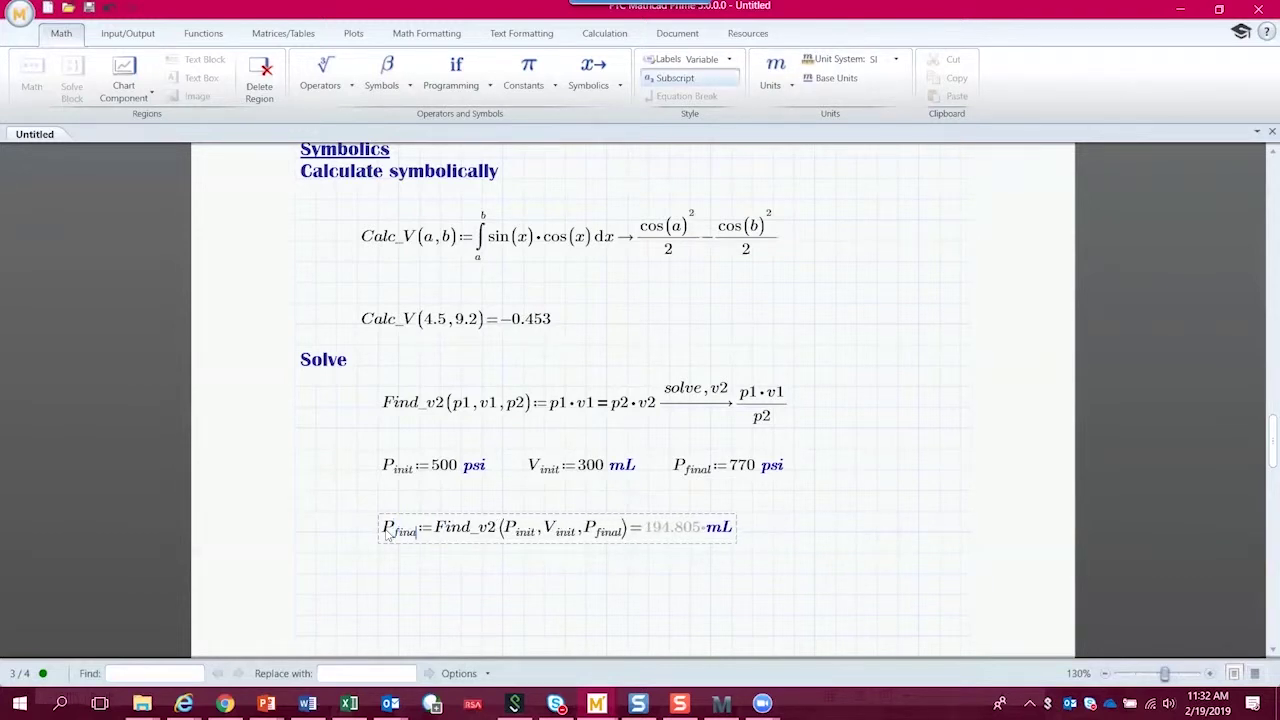
pyautogui.click(417, 591)
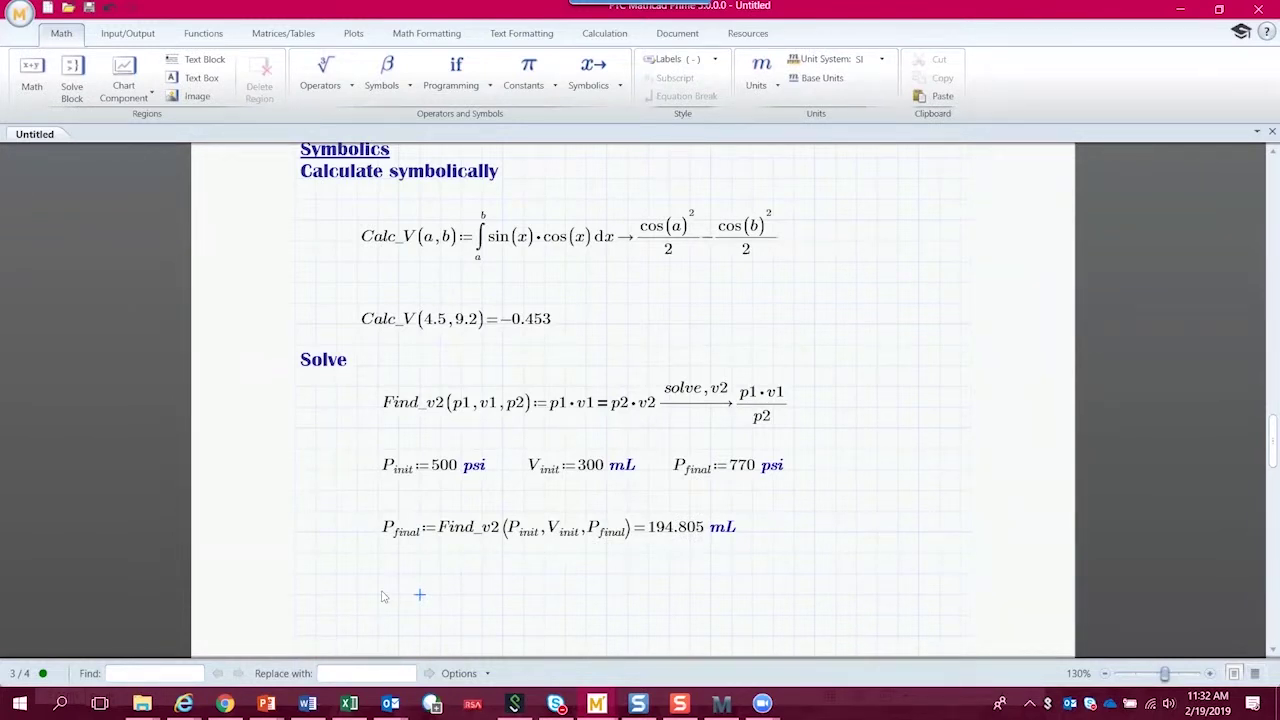
# - Add the text heading 'Substitute: explicit keyword'
pyautogui.click(305, 597)
pyautogui.hotkey('ctrl', 't')
pyautogui.write('Sub')
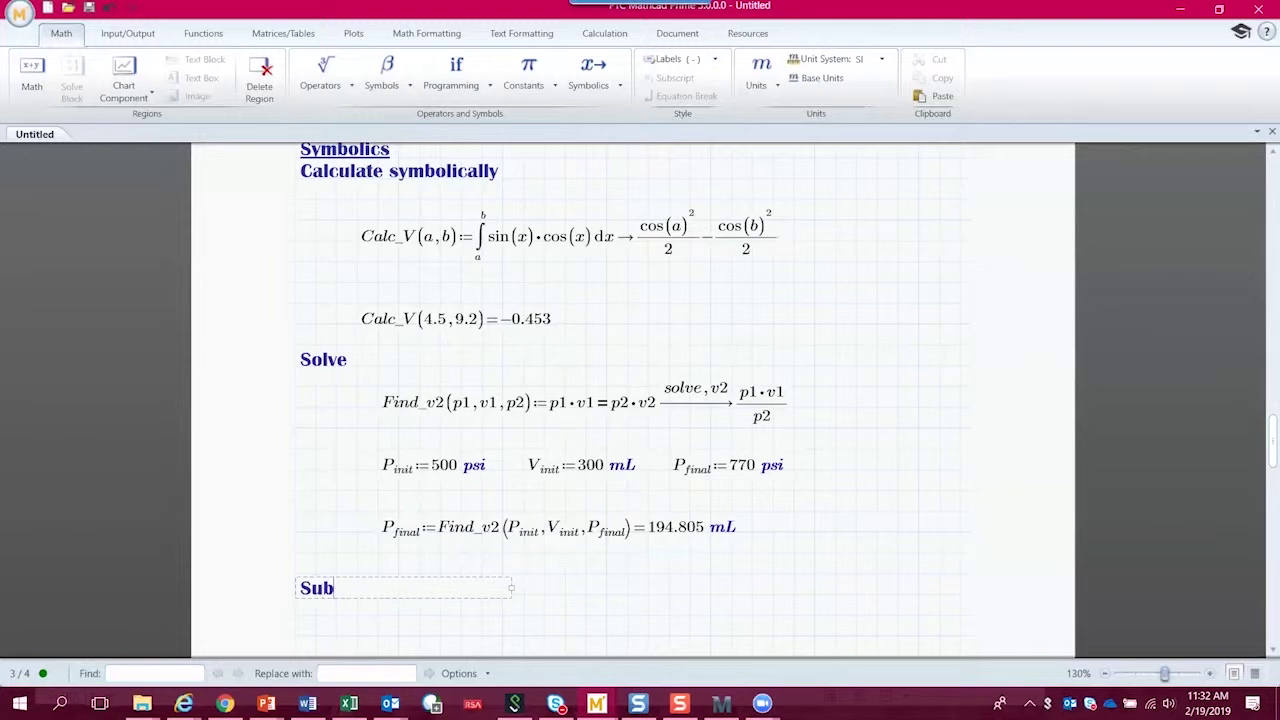
pyautogui.write('stitue')
pyautogui.press('BackSpace')
pyautogui.press('BackSpace')
pyautogui.write('ute: explicit')
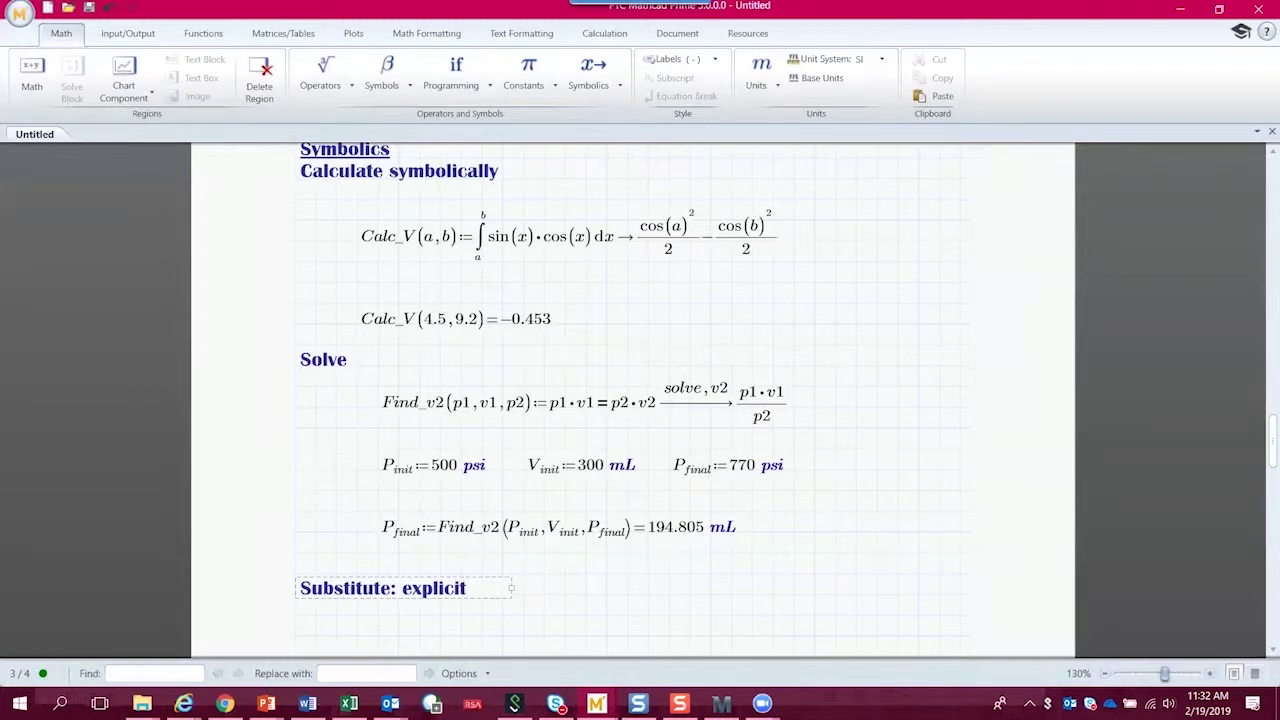
pyautogui.write(' keyword')
# - Enter Find_v2(P_init, V_init, P_final) below the new heading
pyautogui.scroll(-1, 1260, 445)
pyautogui.scroll(-5, 1260, 445)
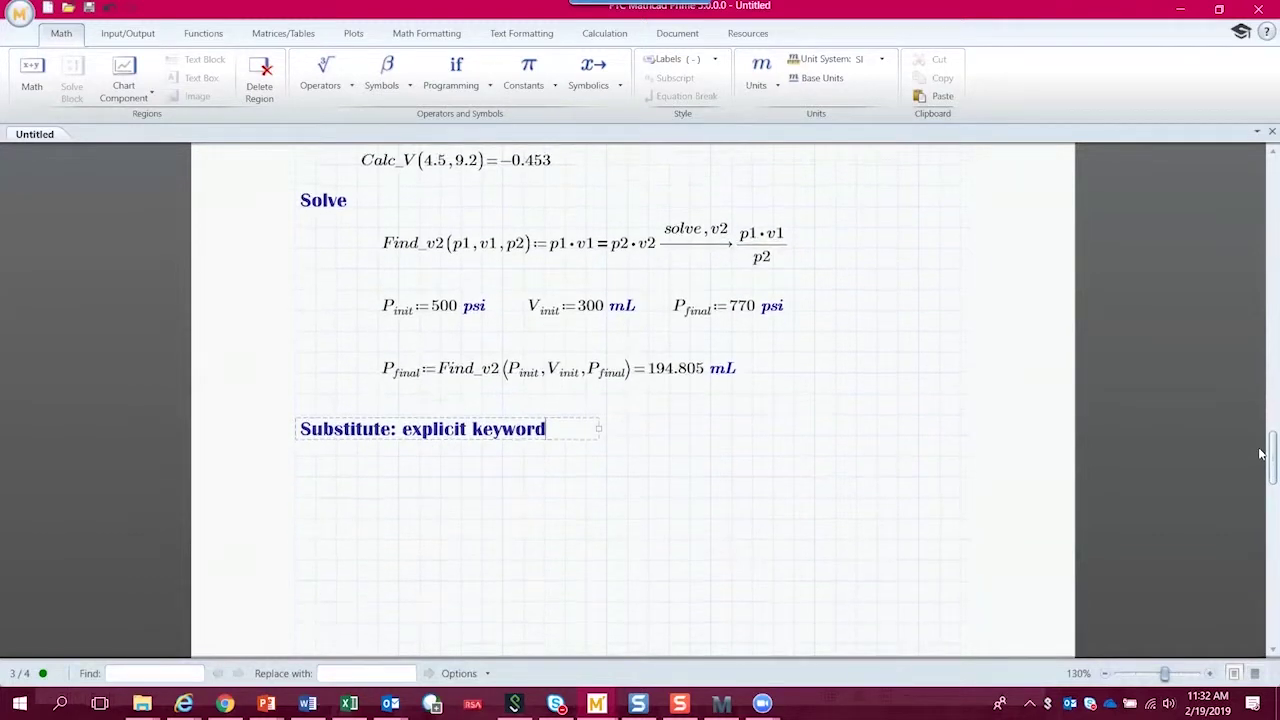
pyautogui.click(377, 475)
pyautogui.write('F')
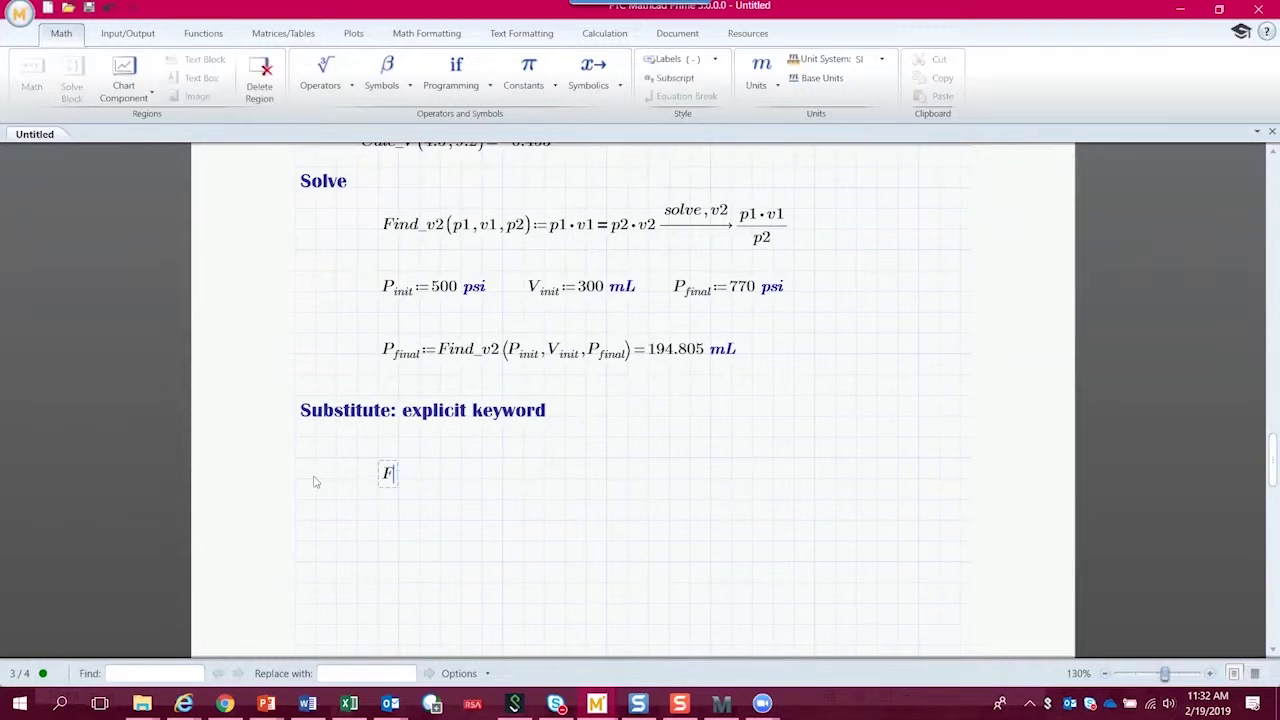
pyautogui.write('ind_v2(P.init,V.init,P')
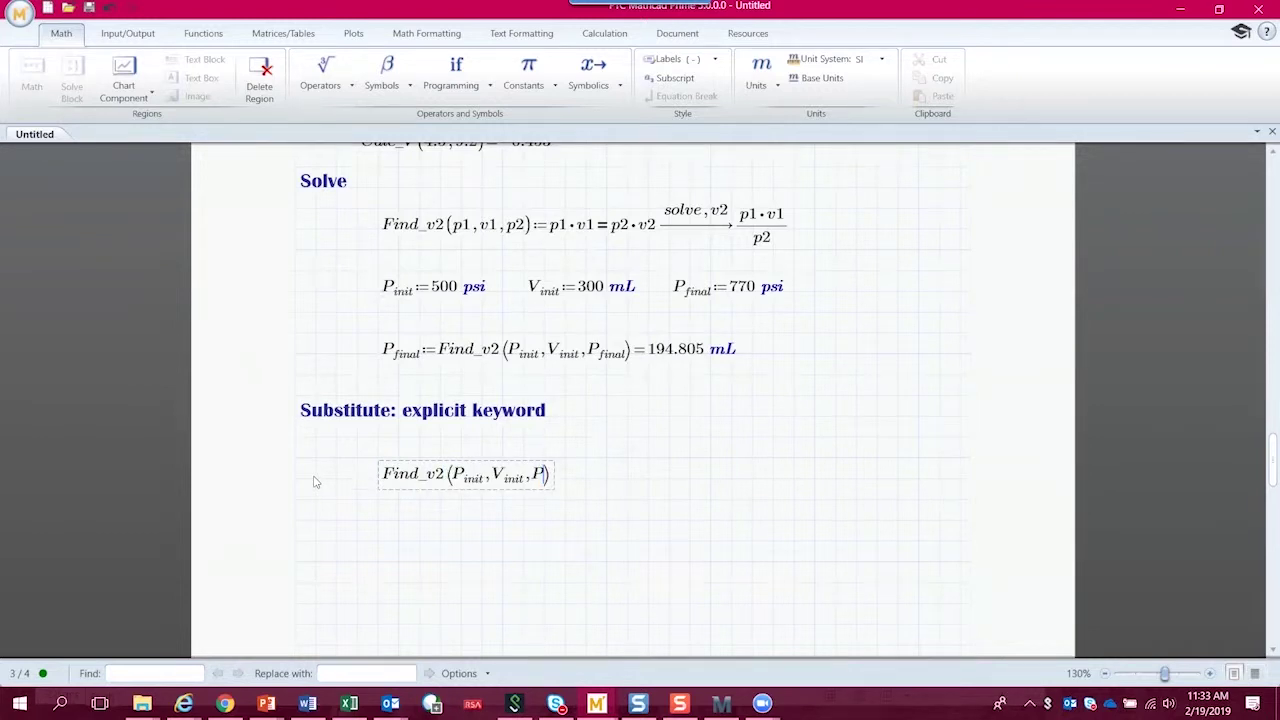
pyautogui.write('.final')
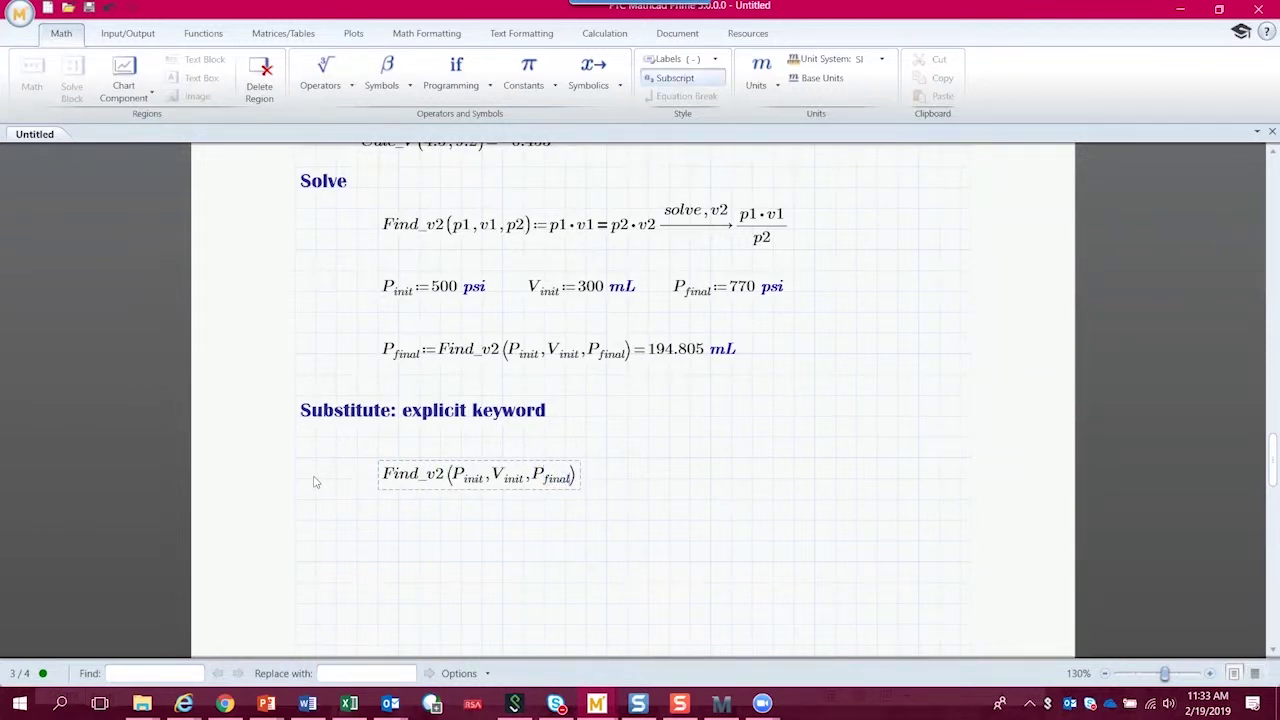
# - Evaluate Find_v2 symbolically with 'explicit, ALL', showing 500 psi·300 mL/770 psi = 194.805 mL
pyautogui.press('Right')
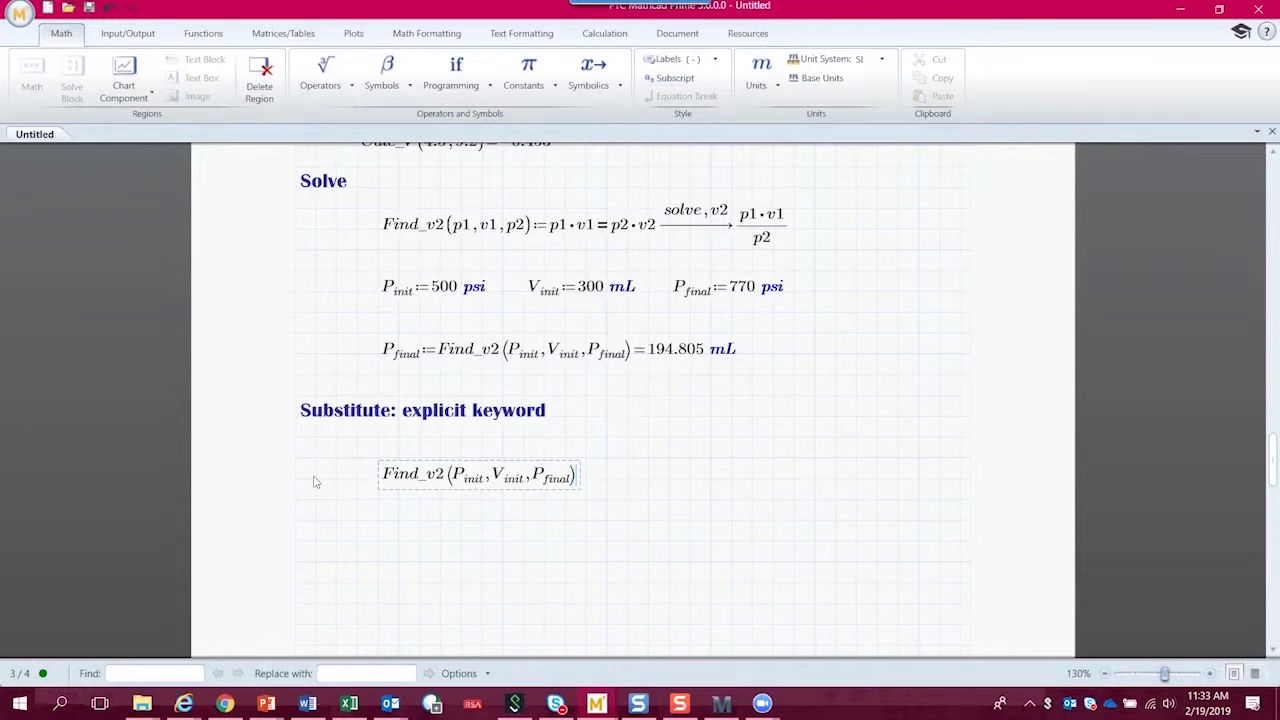
pyautogui.click(594, 80)
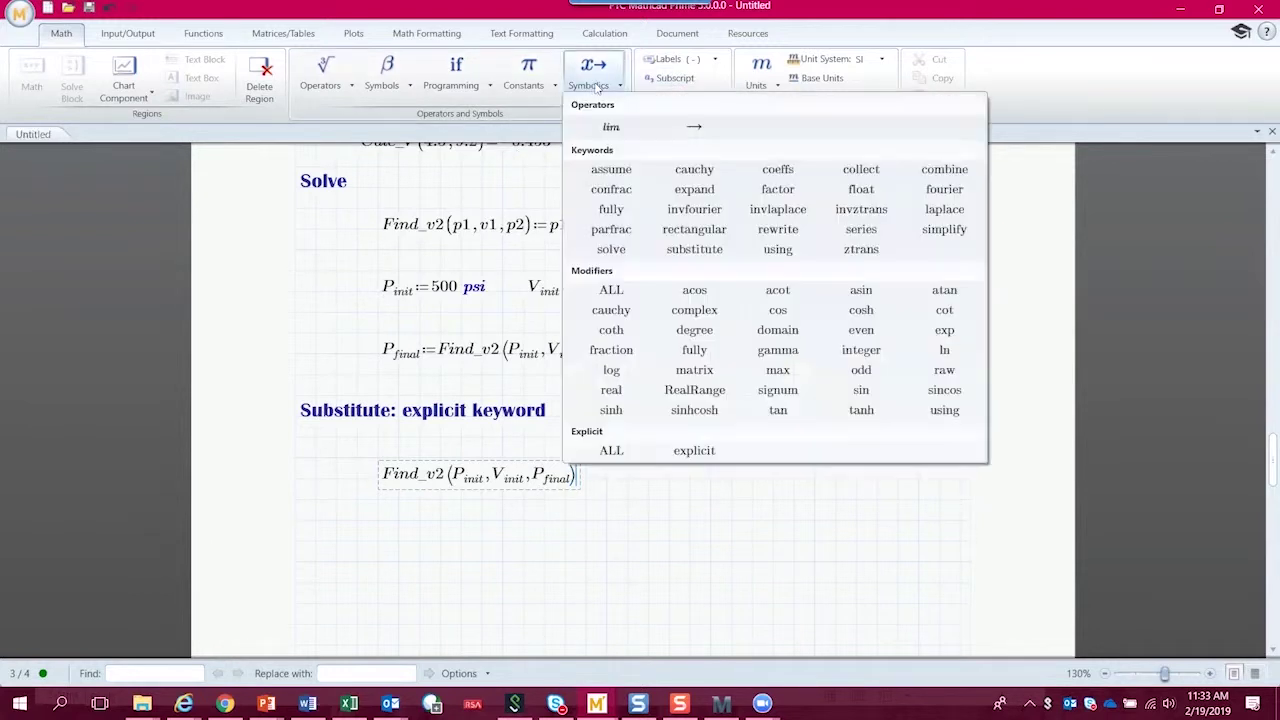
pyautogui.click(694, 127)
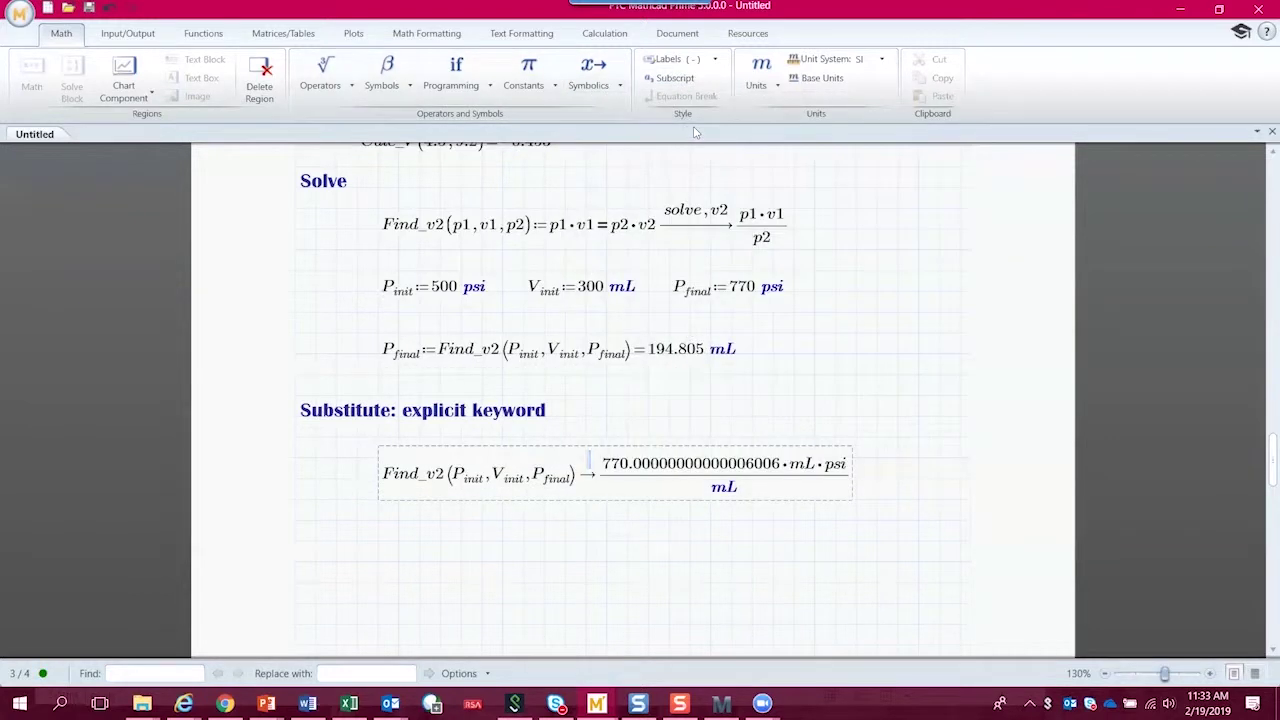
pyautogui.write('exp')
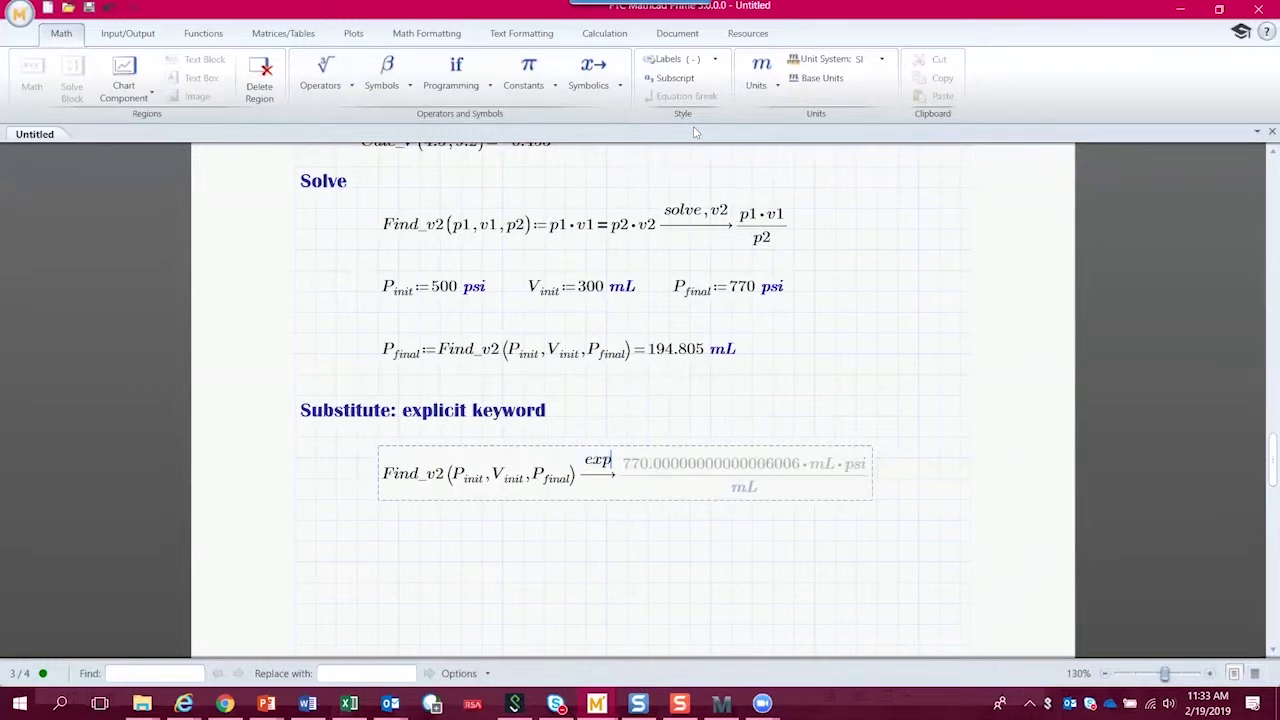
pyautogui.write('licit')
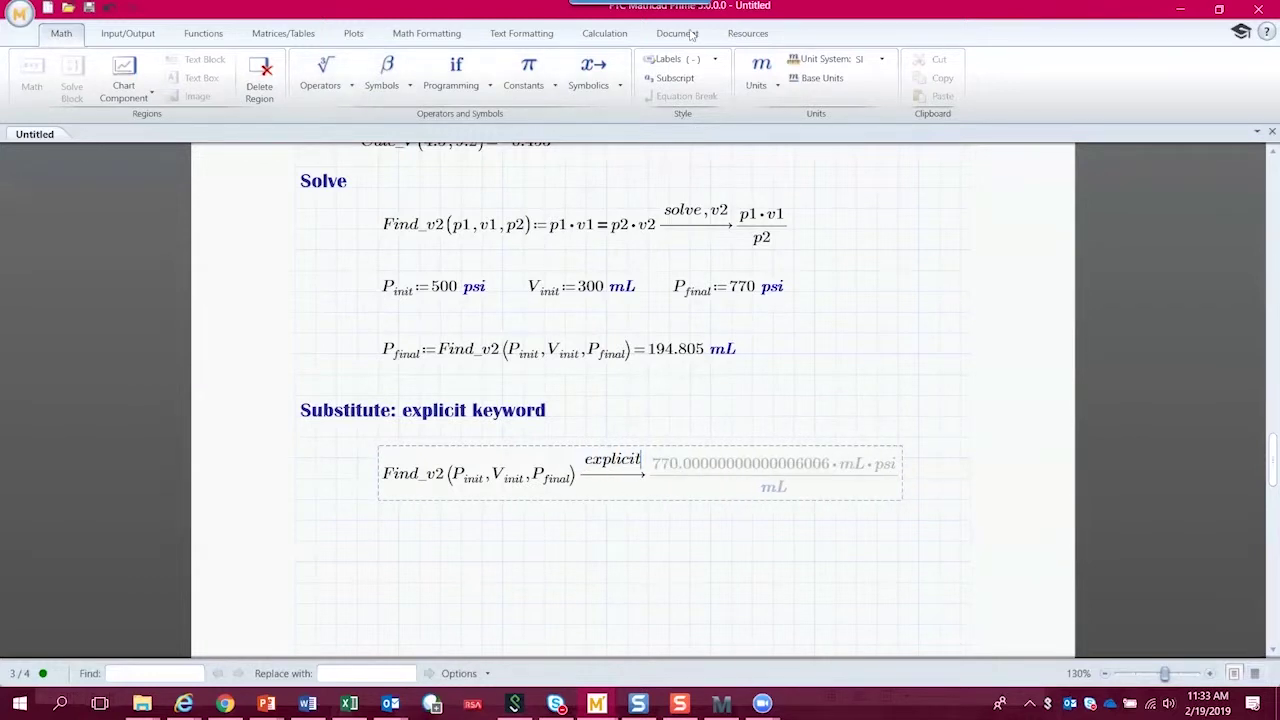
pyautogui.click(593, 72)
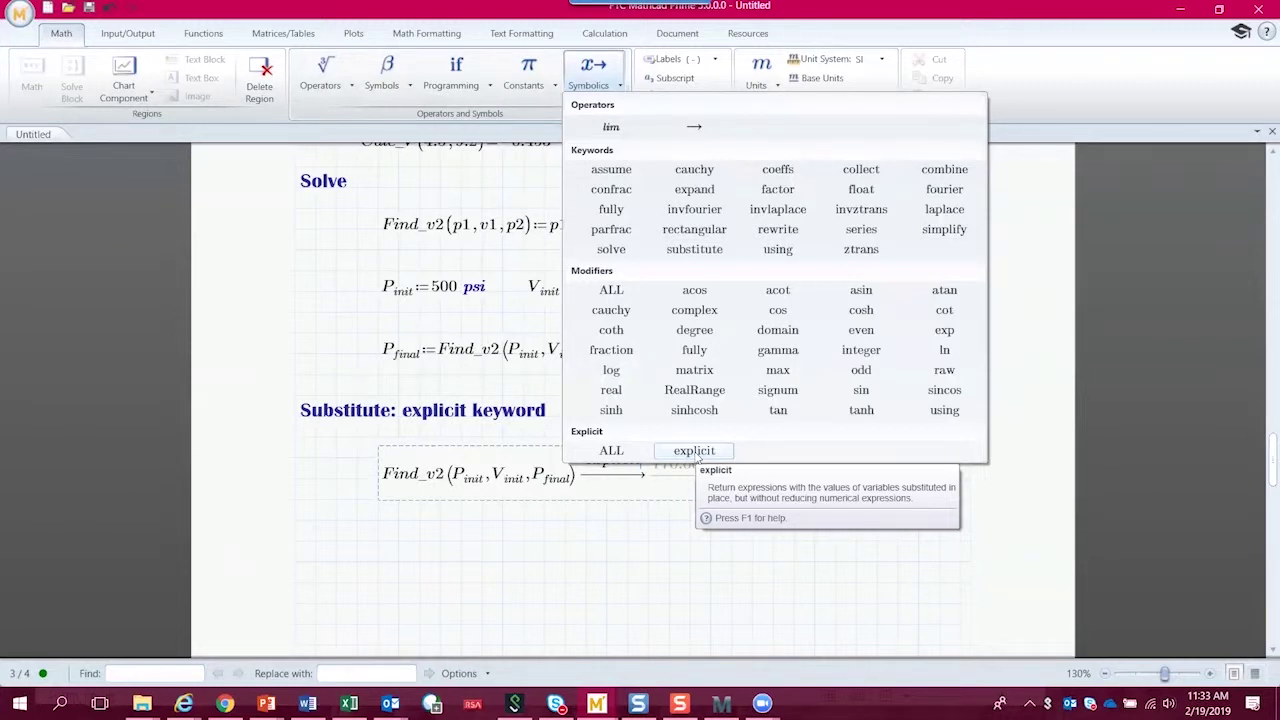
pyautogui.click(694, 451)
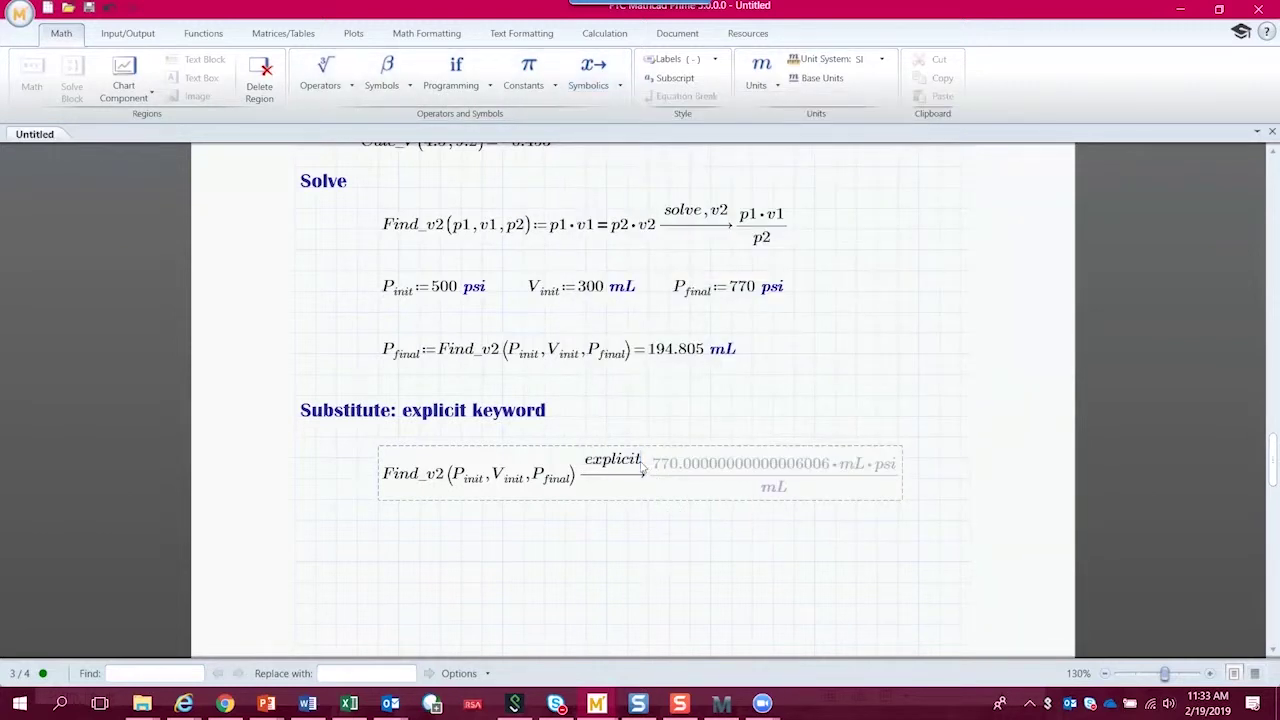
pyautogui.write(',ALL')
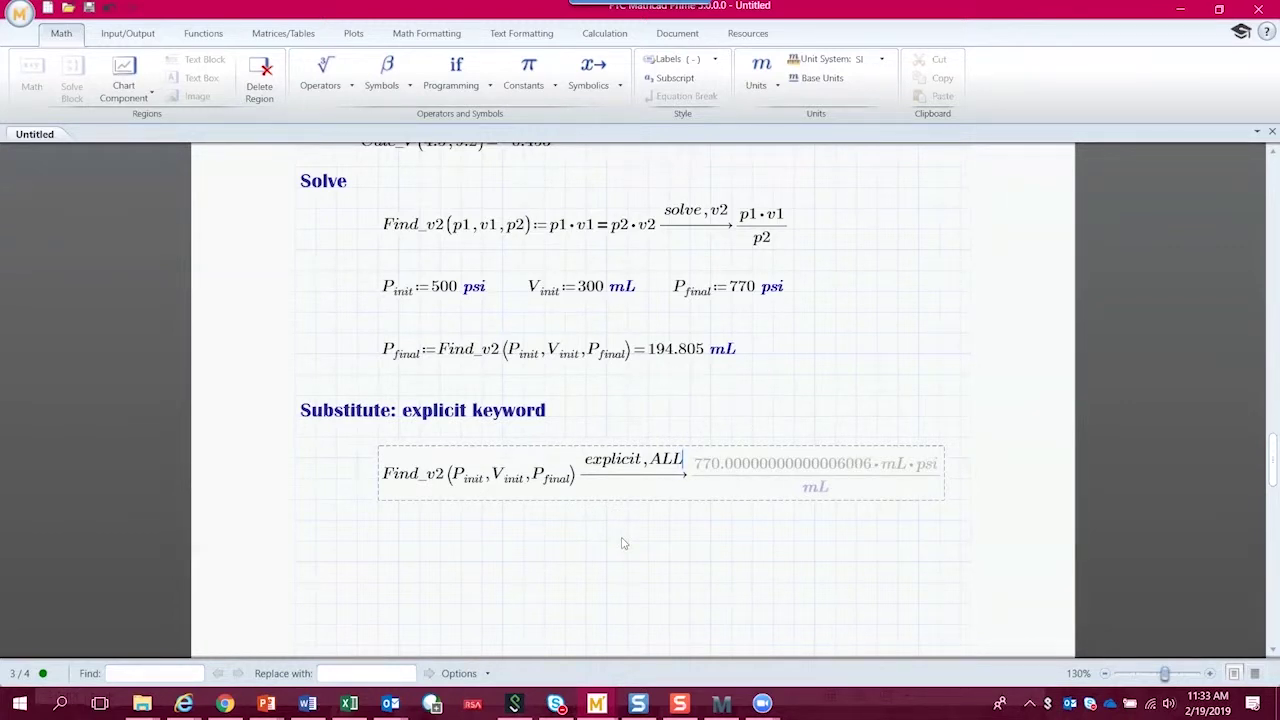
pyautogui.click(626, 542)
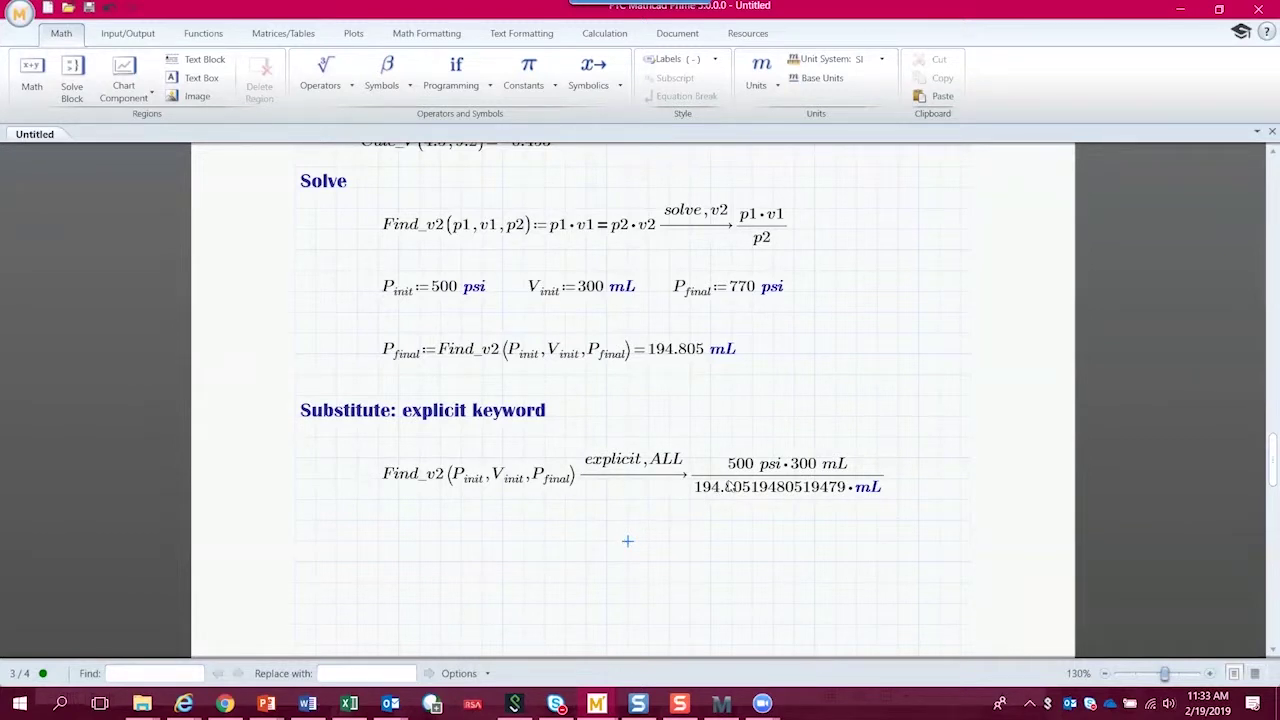
pyautogui.click(727, 487)
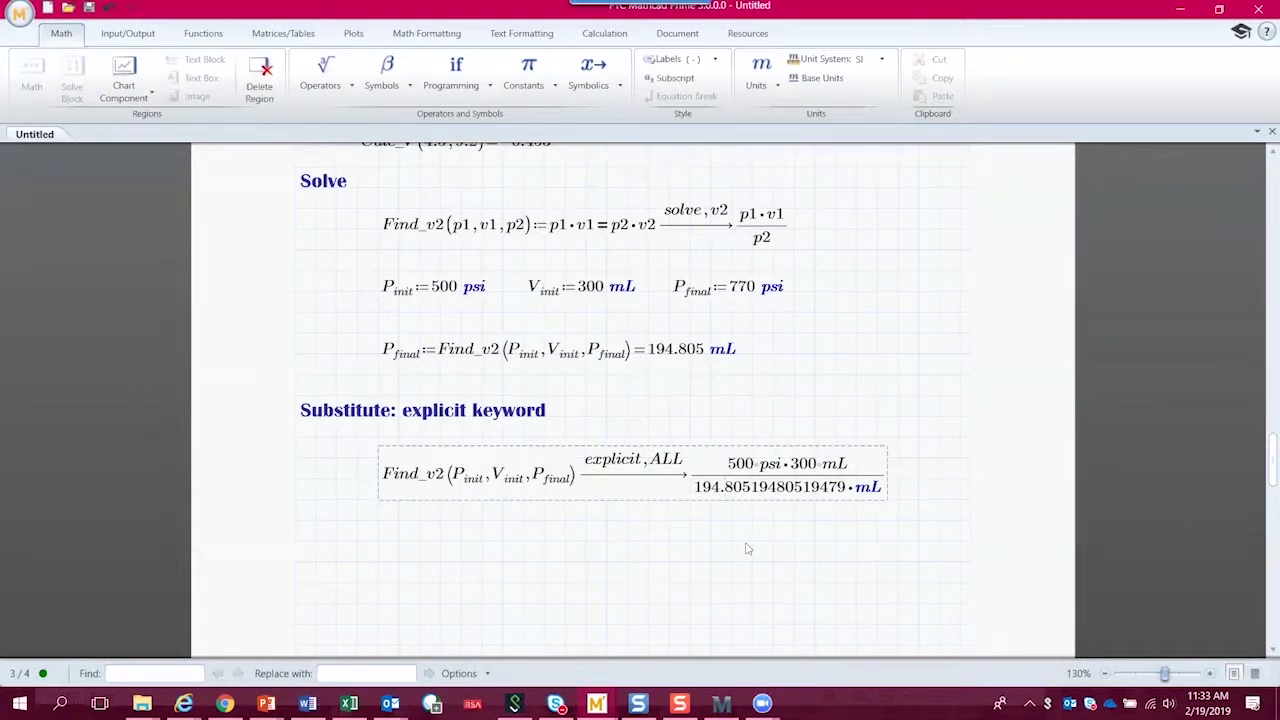
pyautogui.write('=')
# - Rename the earlier P_final result variable to V_final
pyautogui.click(768, 562)
pyautogui.click(393, 357)
pyautogui.press('BackSpace')
pyautogui.press('BackSpace')
pyautogui.press('BackSpace')
pyautogui.press('BackSpace')
pyautogui.press('BackSpace')
pyautogui.press('BackSpace')
pyautogui.write('V')
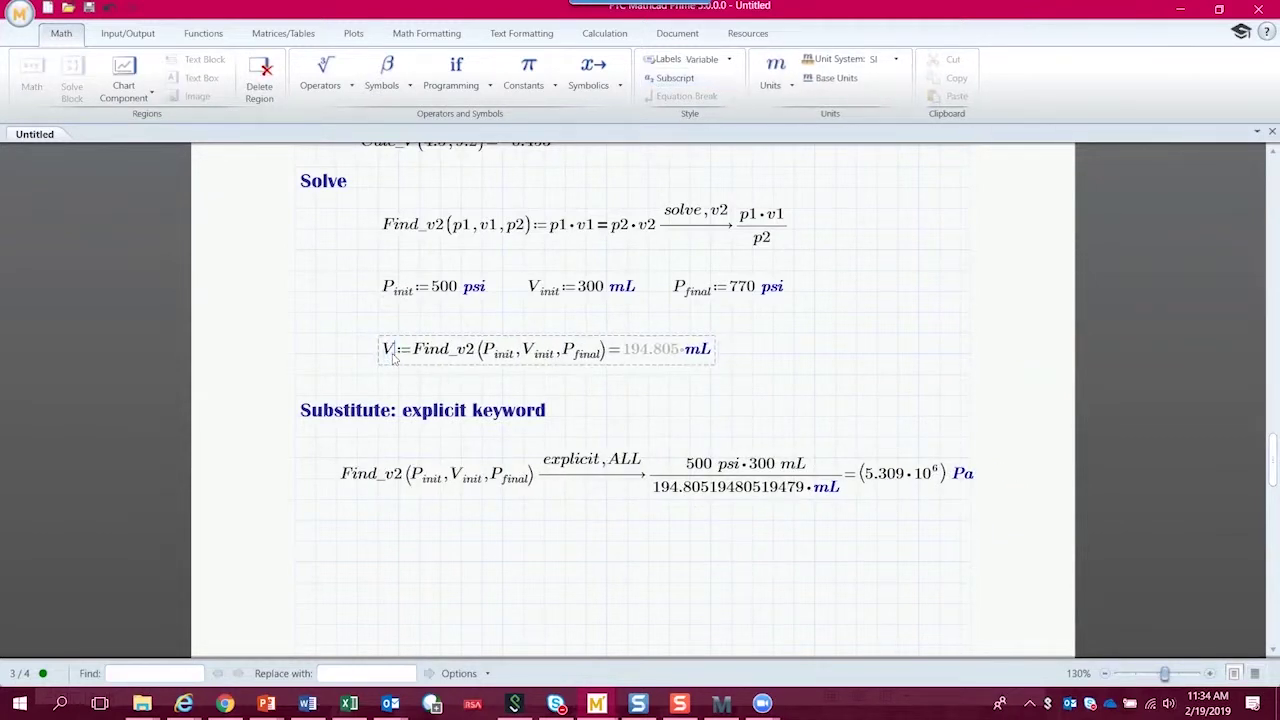
pyautogui.write('.final')
pyautogui.click(304, 544)
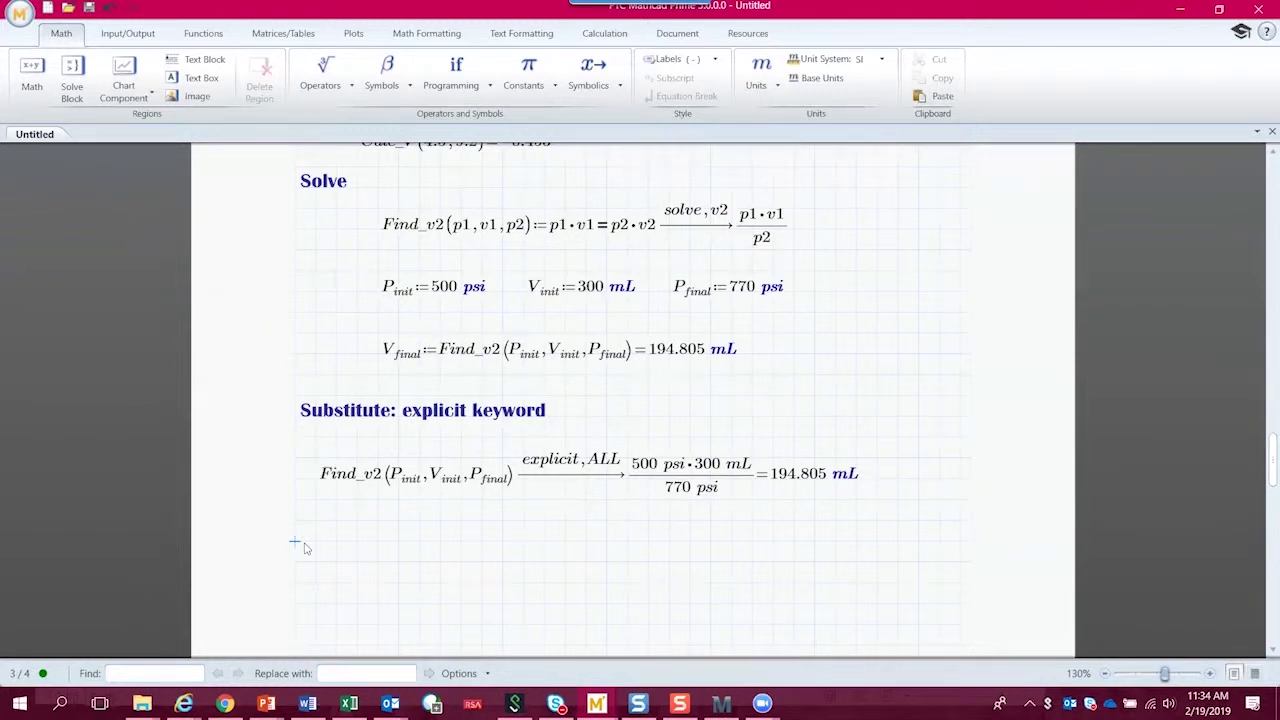
# - Add a 'laplace' text heading
pyautogui.hotkey('ctrl', 't')
pyautogui.write('laplace')
pyautogui.click(355, 584)
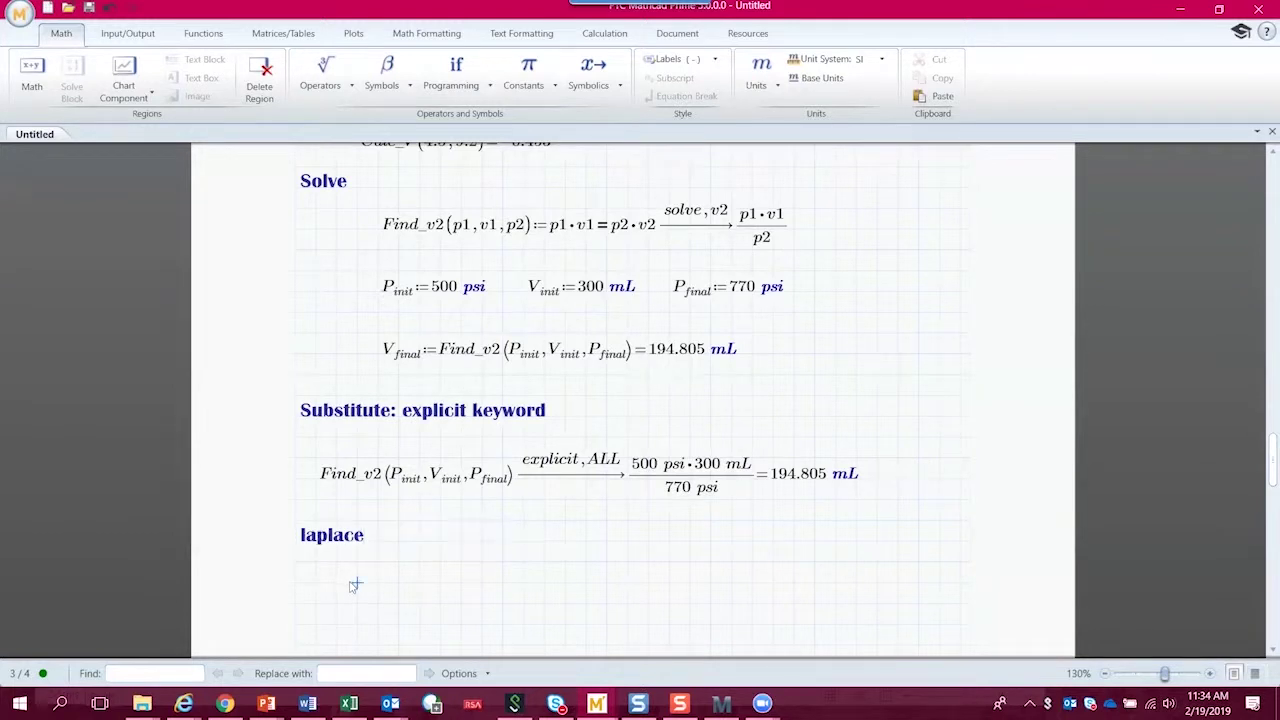
# - Define f(t) := t²·eᵗ
pyautogui.write('f')
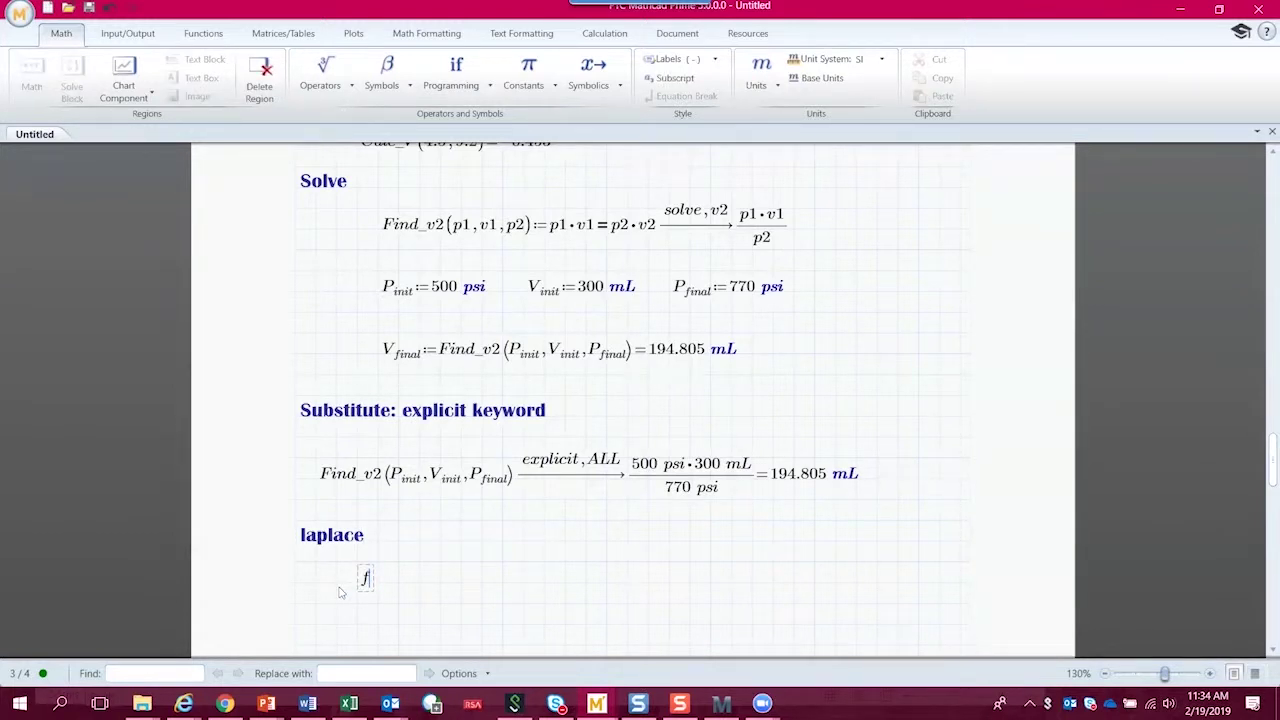
pyautogui.write('(t):')
pyautogui.write('t^2')
pyautogui.press('Right')
pyautogui.write('*e')
pyautogui.write('^t')
pyautogui.click(510, 605)
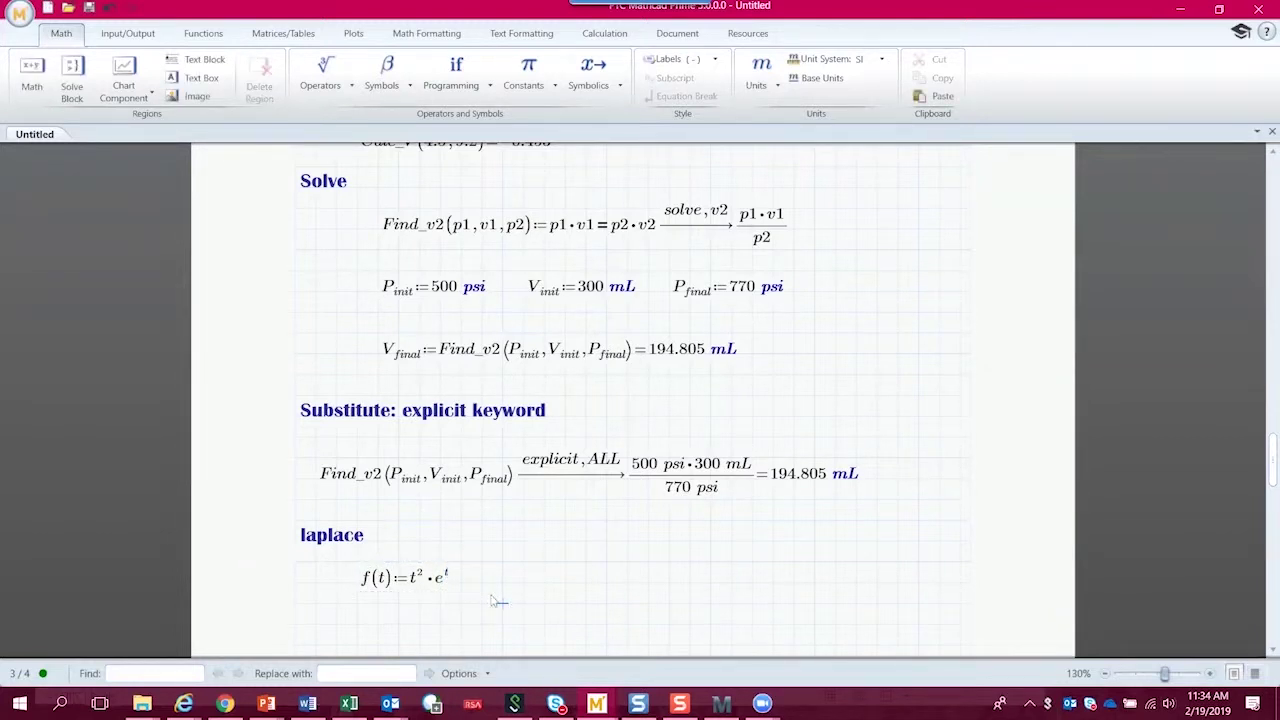
# - Apply the symbolic laplace keyword to f(t), giving 2/(s−1)³
pyautogui.click(447, 590)
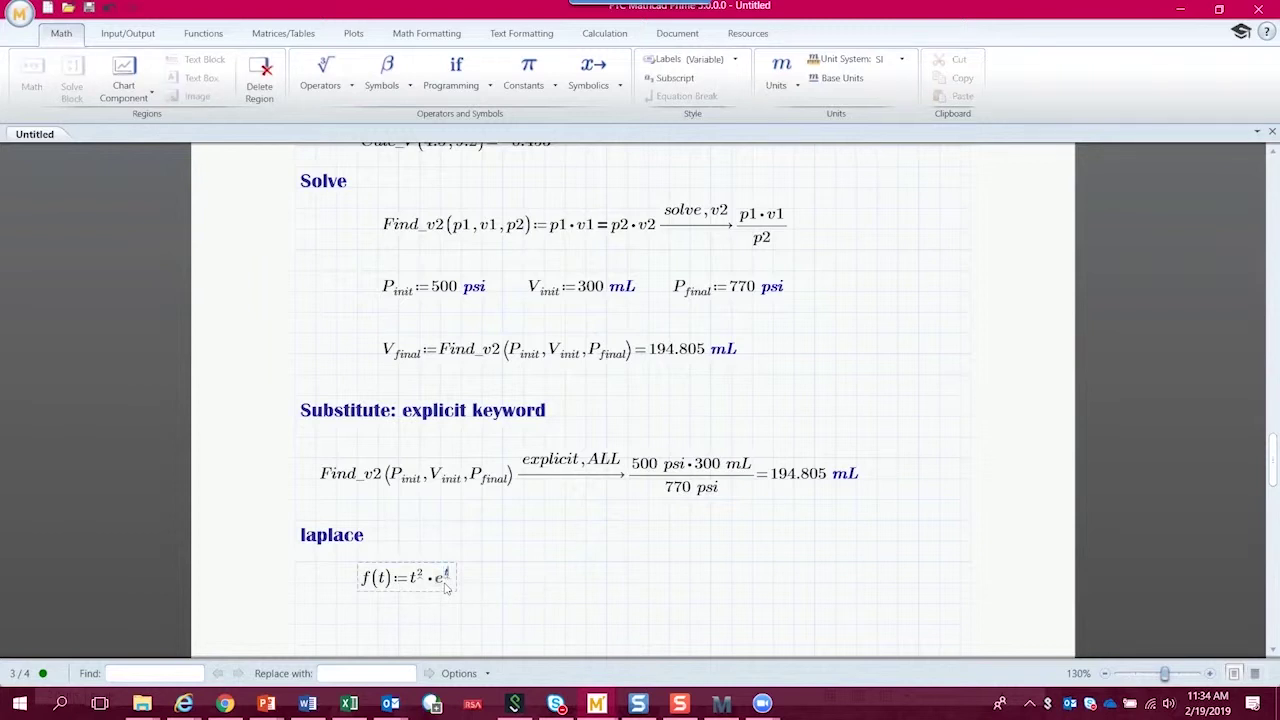
pyautogui.click(606, 88)
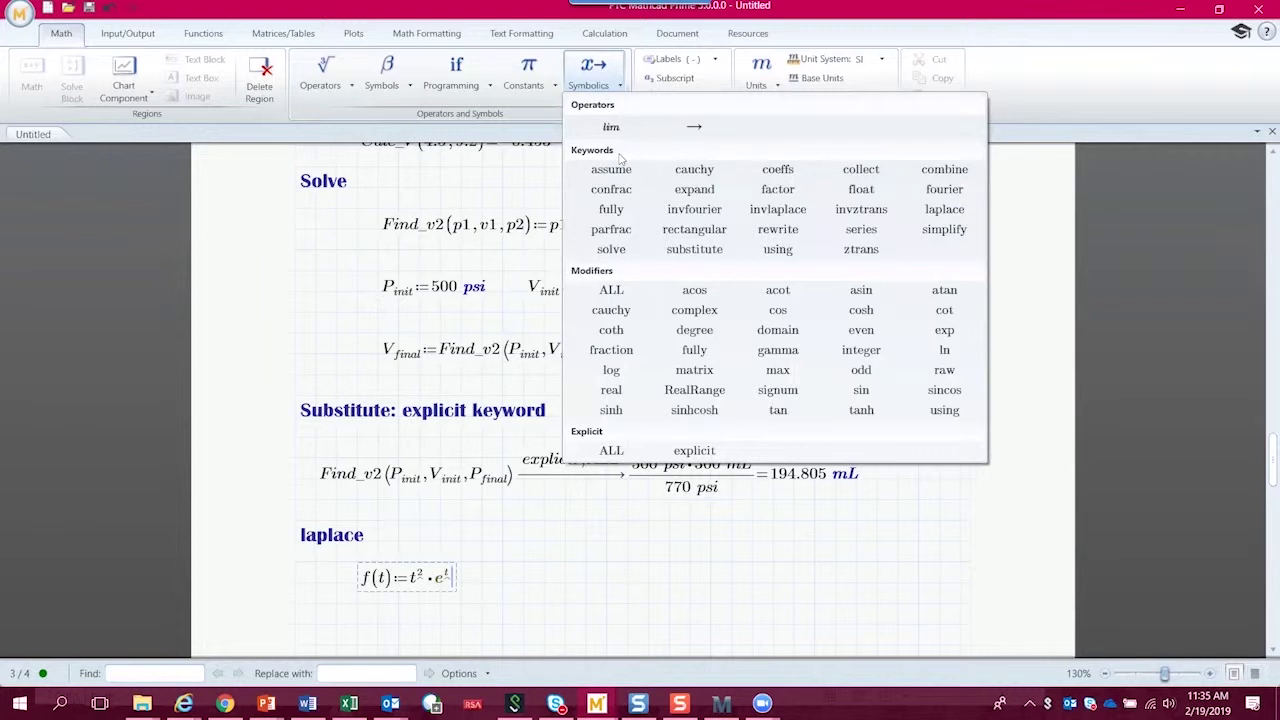
pyautogui.click(944, 209)
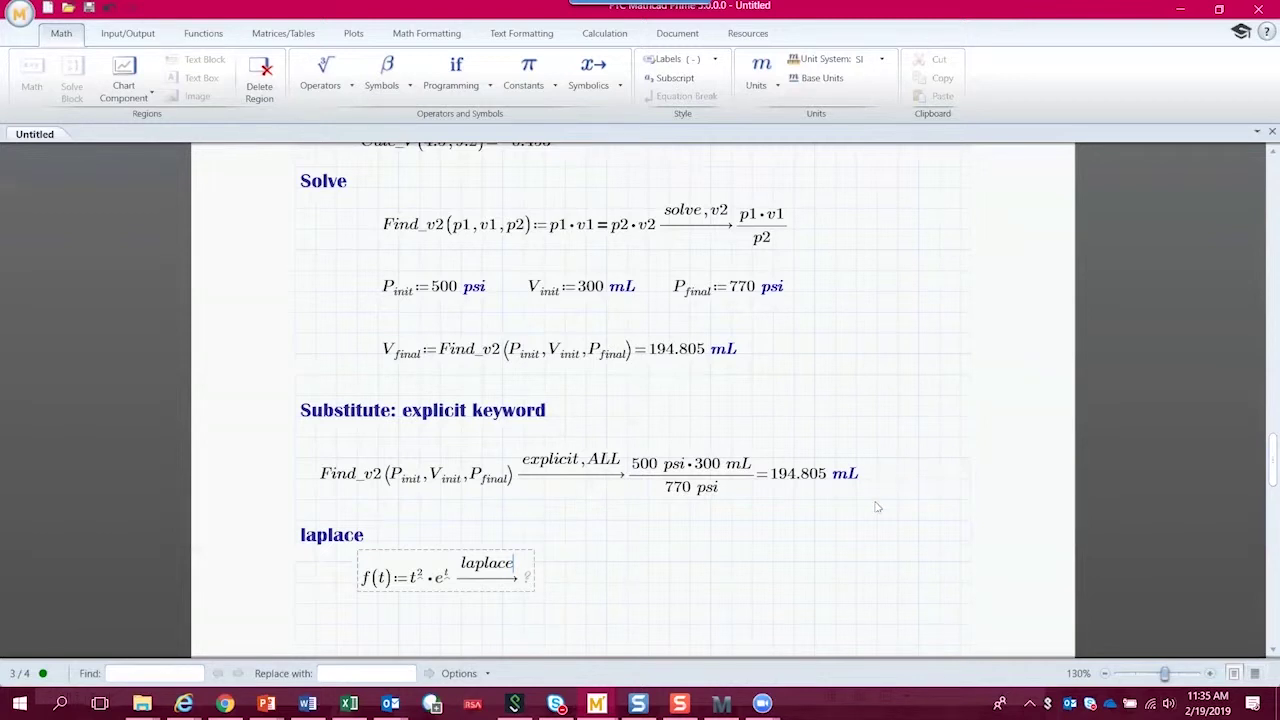
pyautogui.click(822, 557)
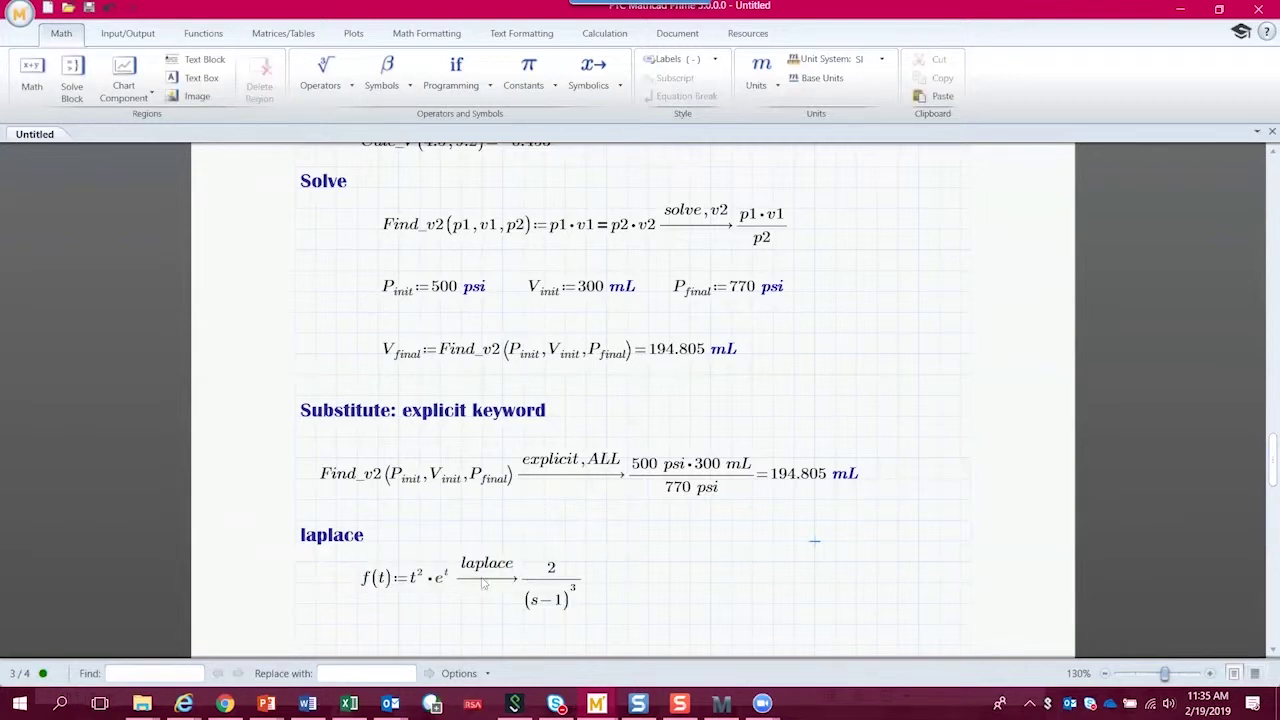
pyautogui.click(362, 586)
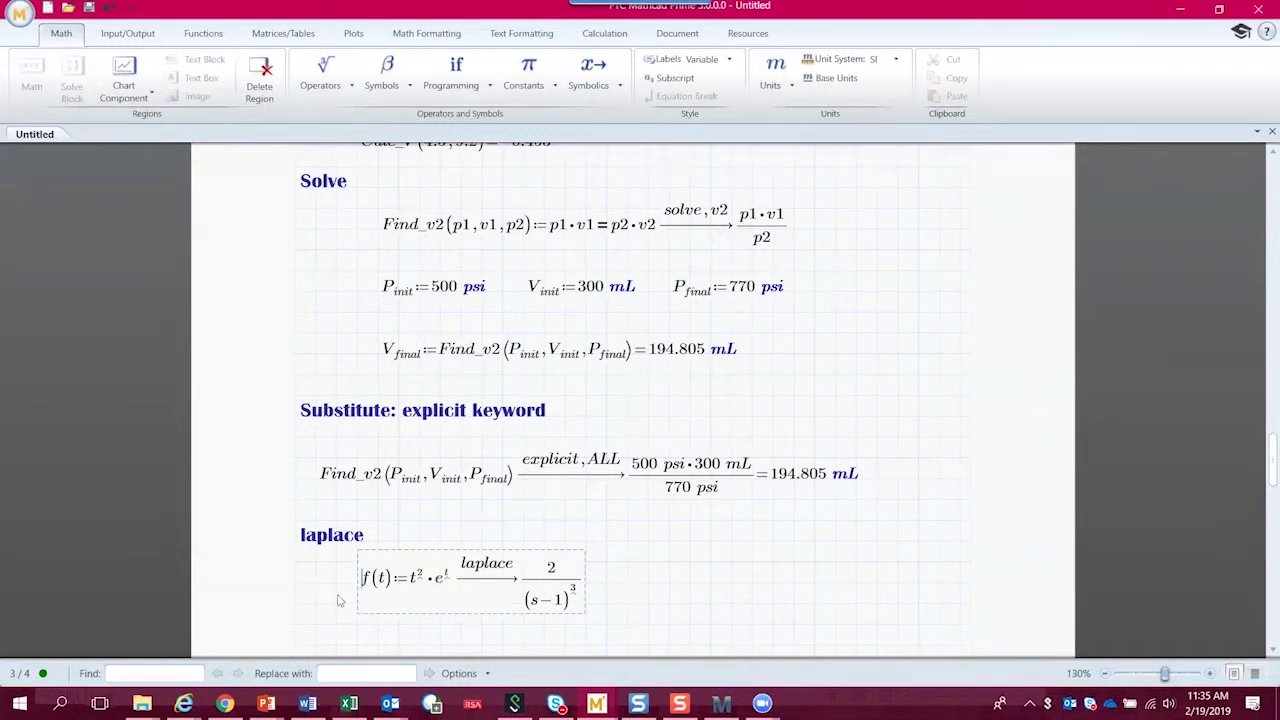
pyautogui.click(333, 601)
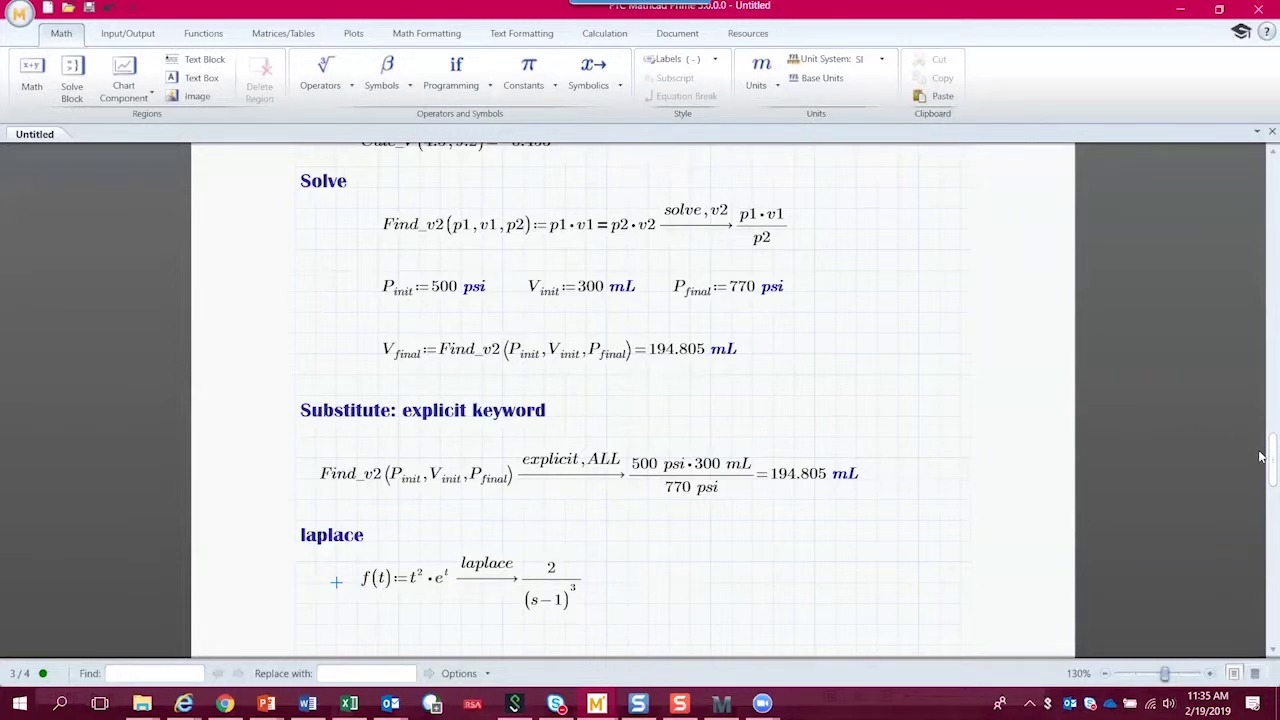
pyautogui.moveTo(1260, 461); pyautogui.dragTo(1260, 473)
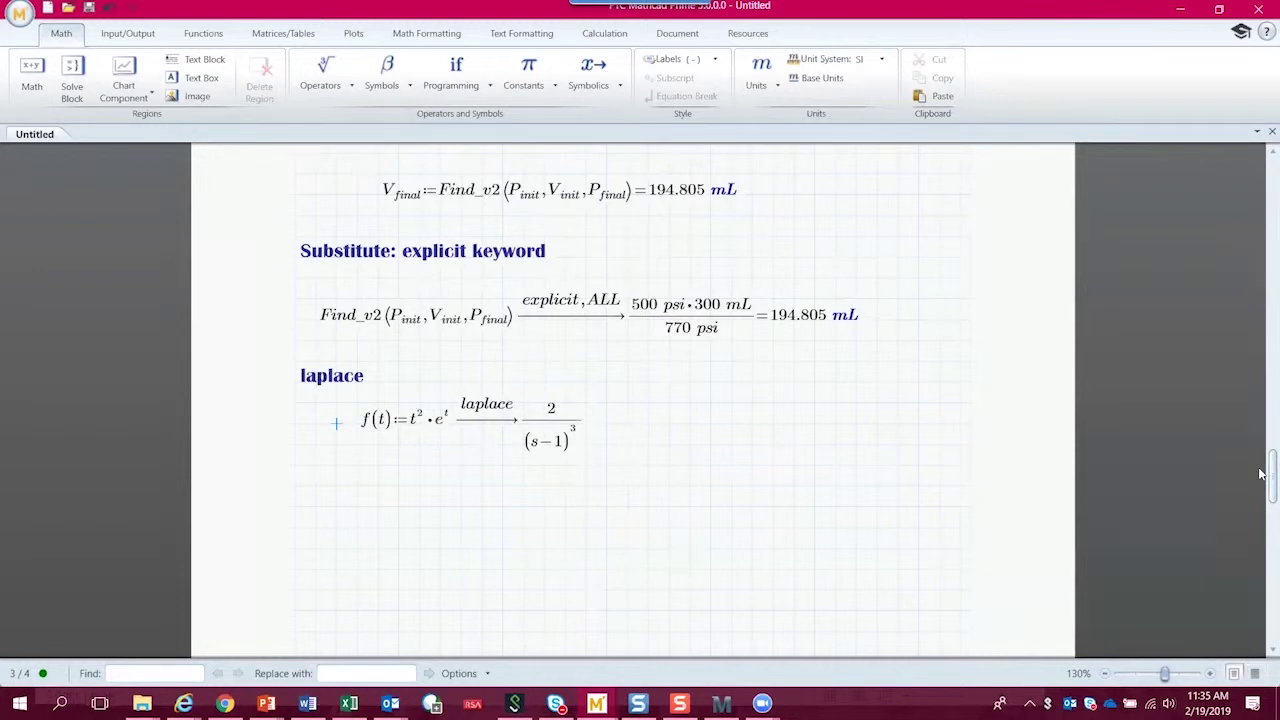
pyautogui.click(309, 511)
# - Add a 'Float' text heading aligned with the laplace heading
pyautogui.hotkey('ctrl', 't')
pyautogui.write('Float')
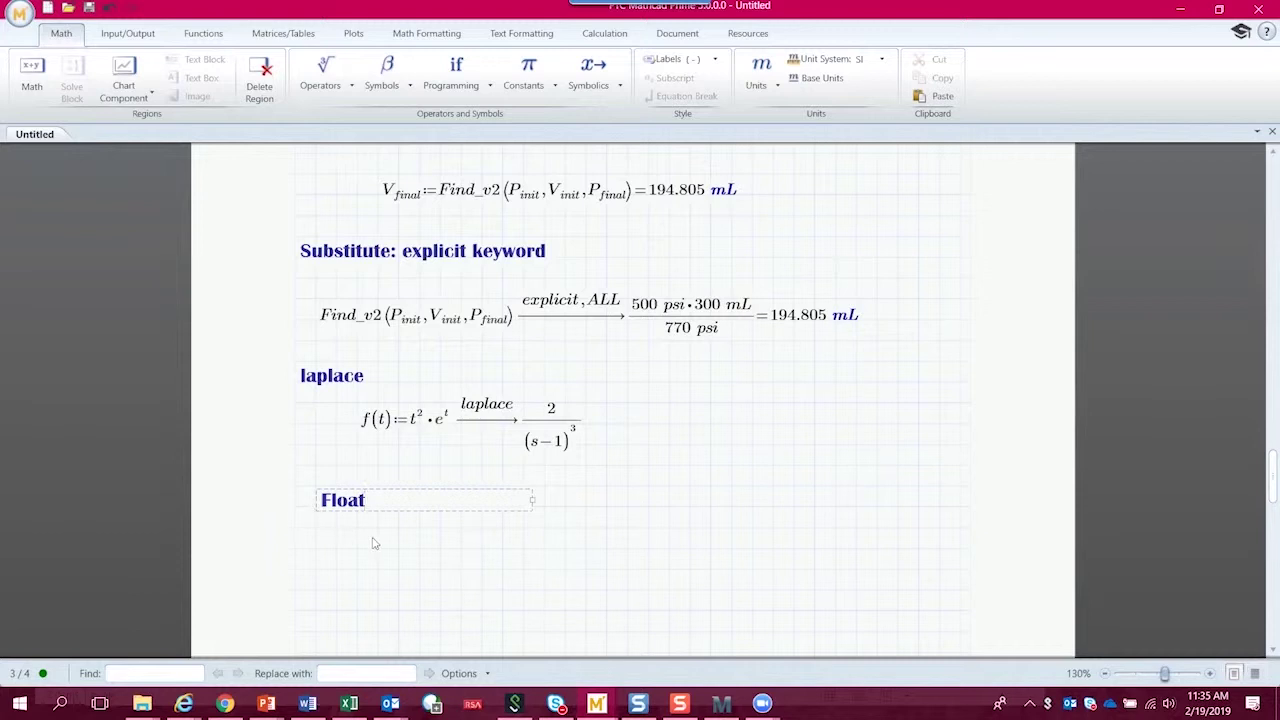
pyautogui.doubleClick(349, 498)
pyautogui.moveTo(349, 498); pyautogui.dragTo(328, 498)
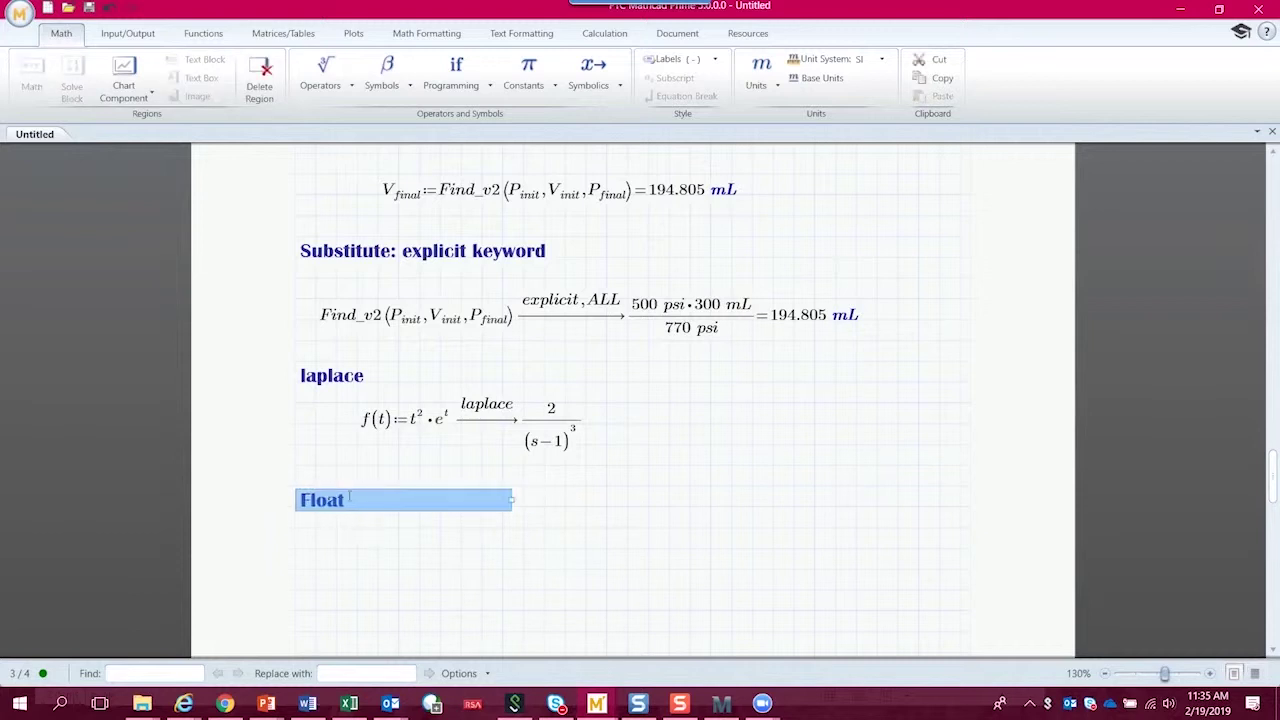
pyautogui.click(358, 550)
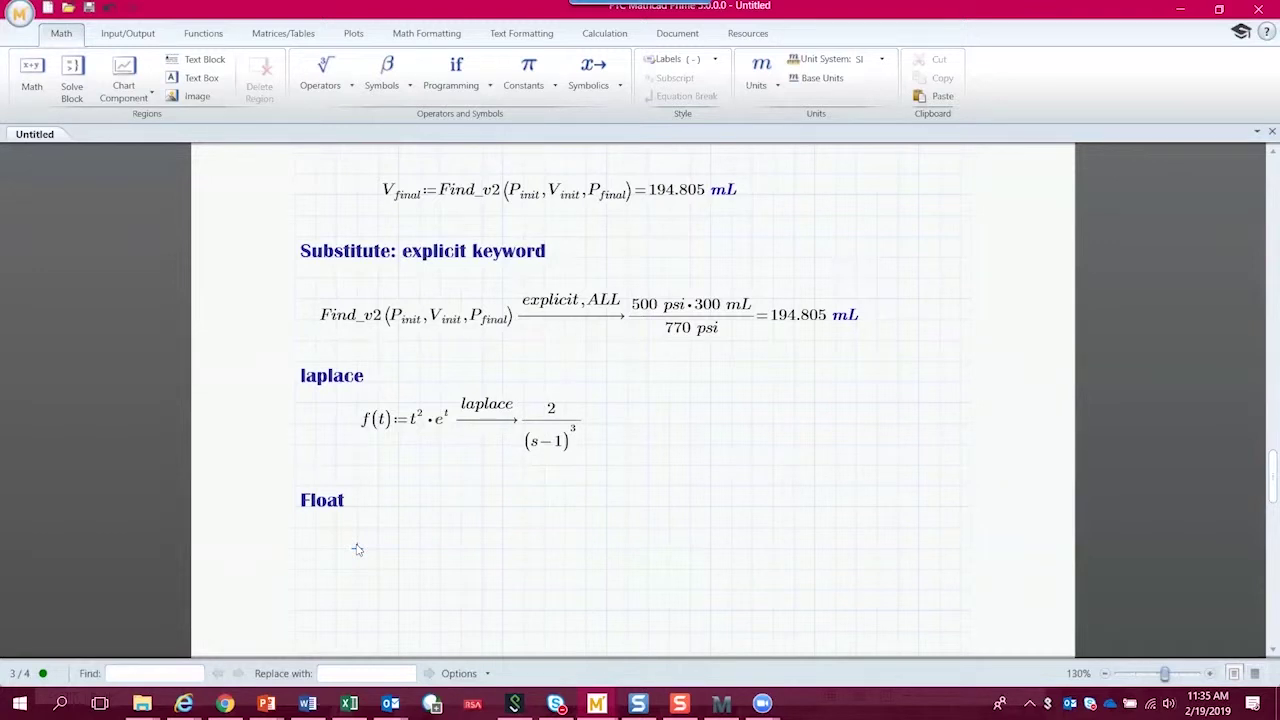
# - Evaluate π = 3.14159265358979 with results precision set to 15
pyautogui.click(397, 532)
pyautogui.hotkey('ctrl', 'shift', 'p')
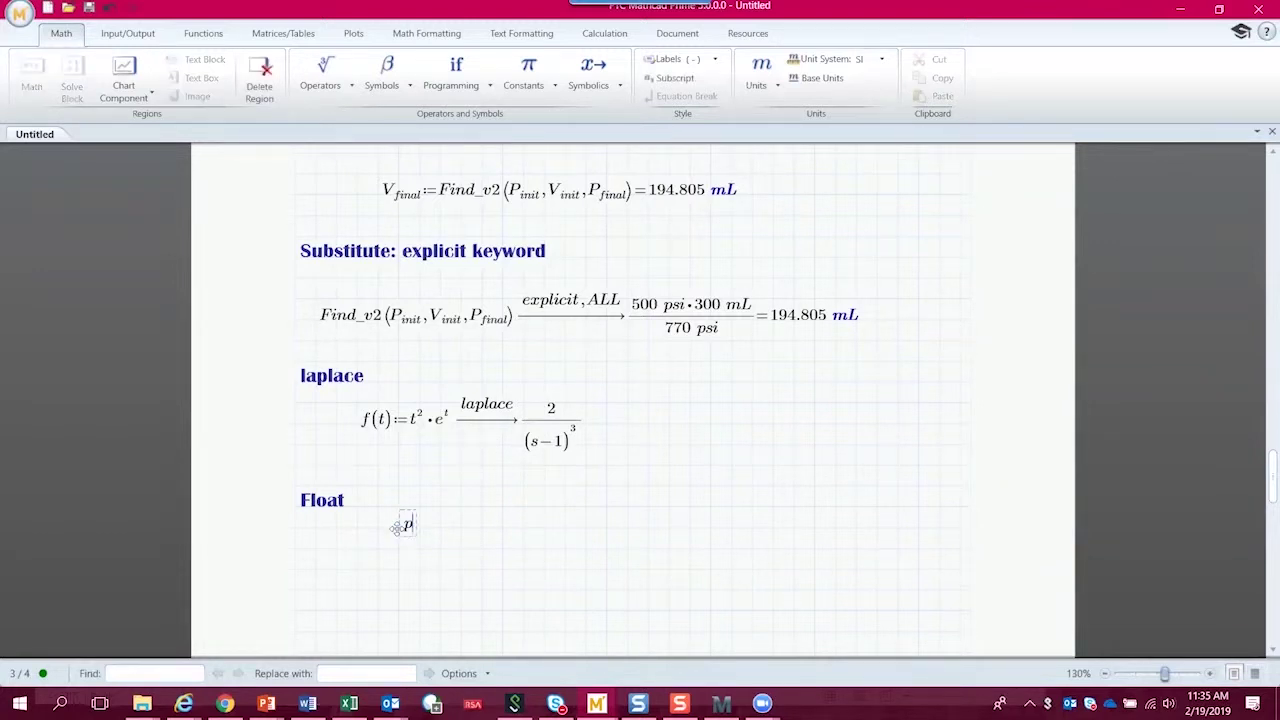
pyautogui.write('=3.142')
pyautogui.click(427, 34)
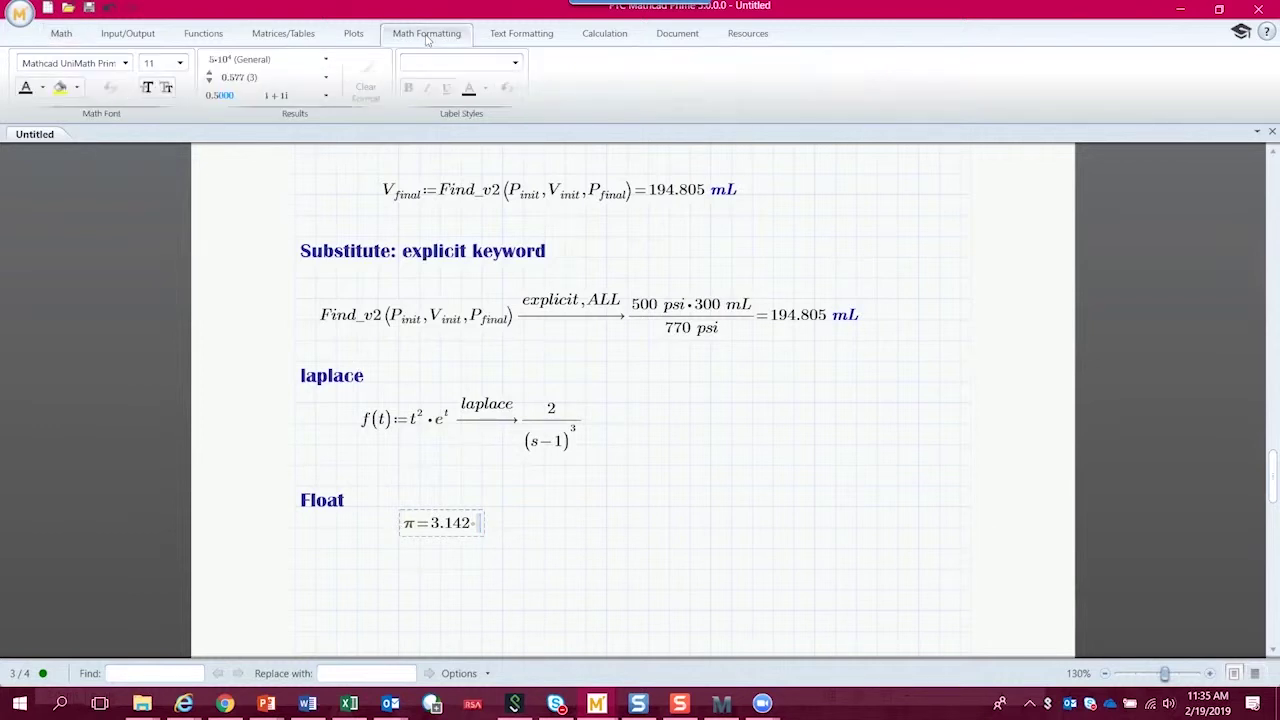
pyautogui.click(325, 77)
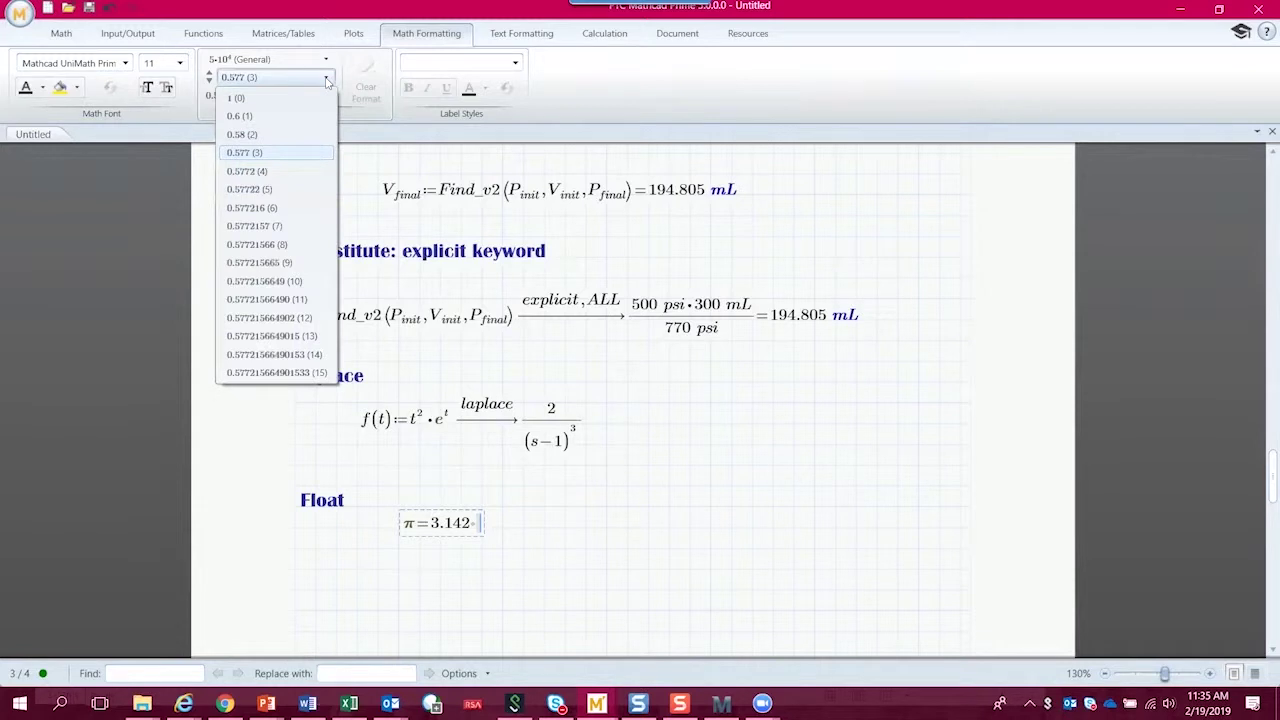
pyautogui.click(300, 373)
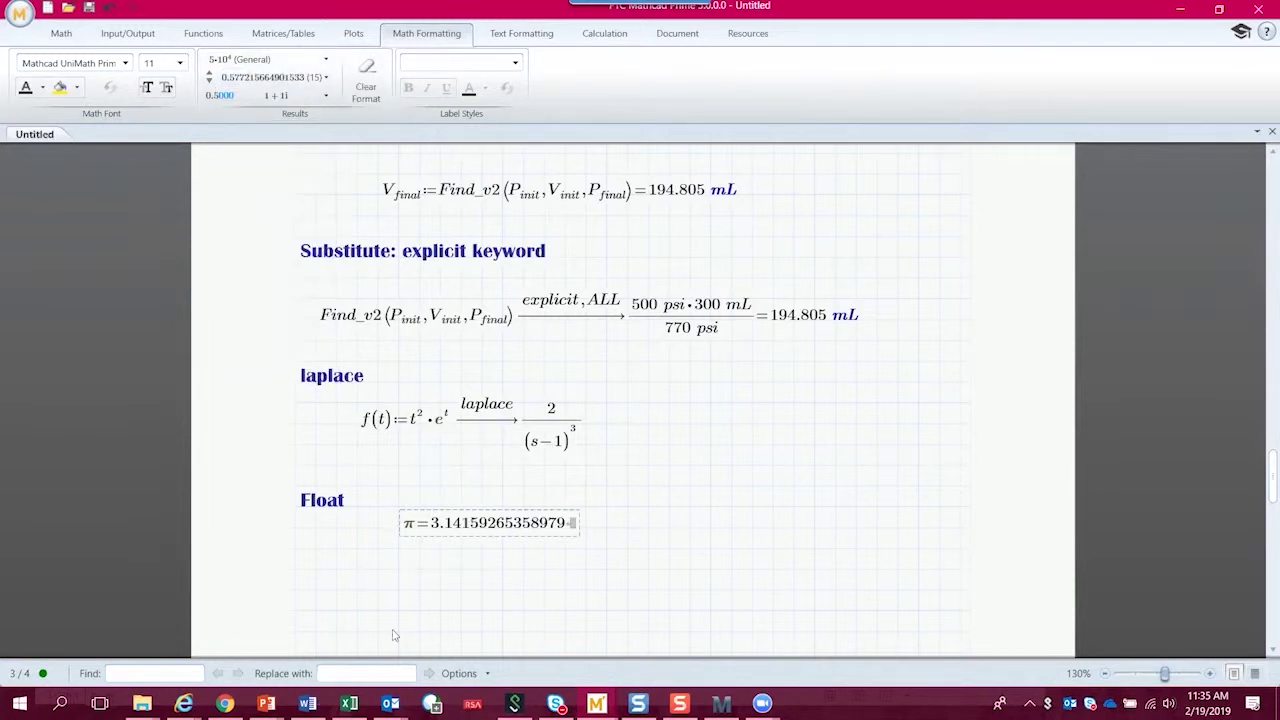
pyautogui.click(400, 576)
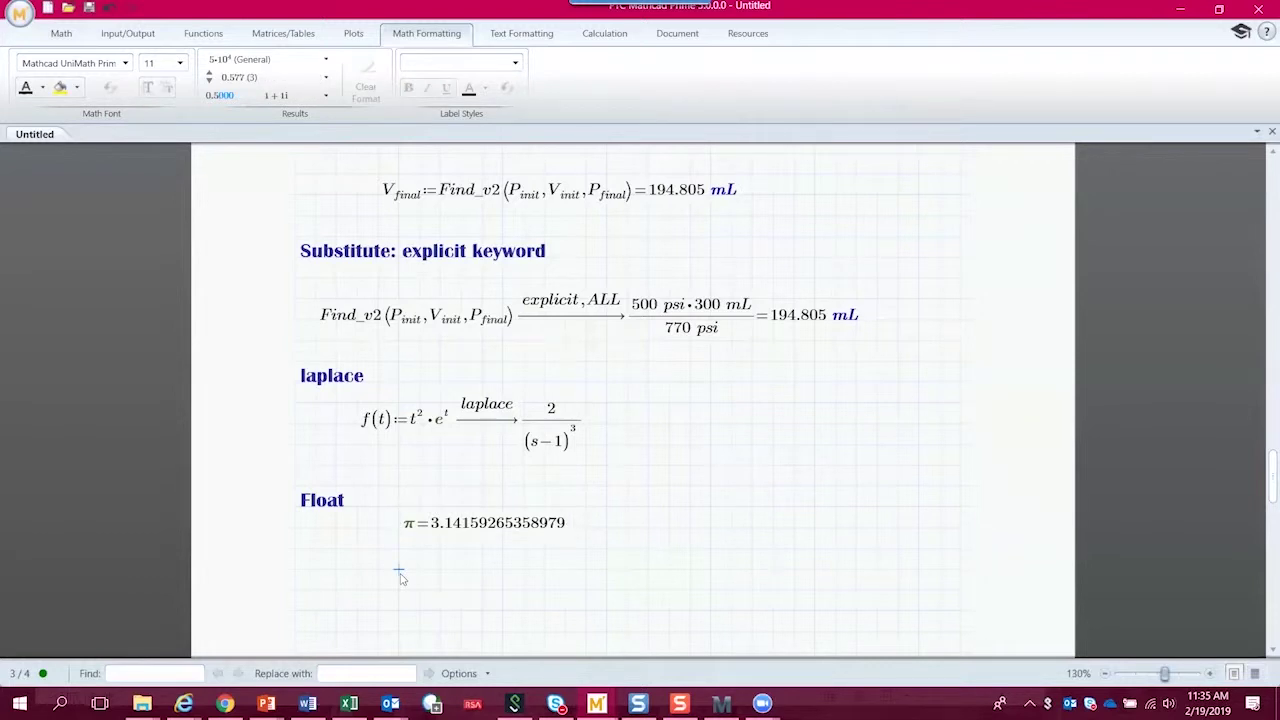
# - Evaluate π symbolically with 'float, 30', giving 3.14159265358979323846264338328
pyautogui.write('p')
pyautogui.hotkey('ctrl', 'g')
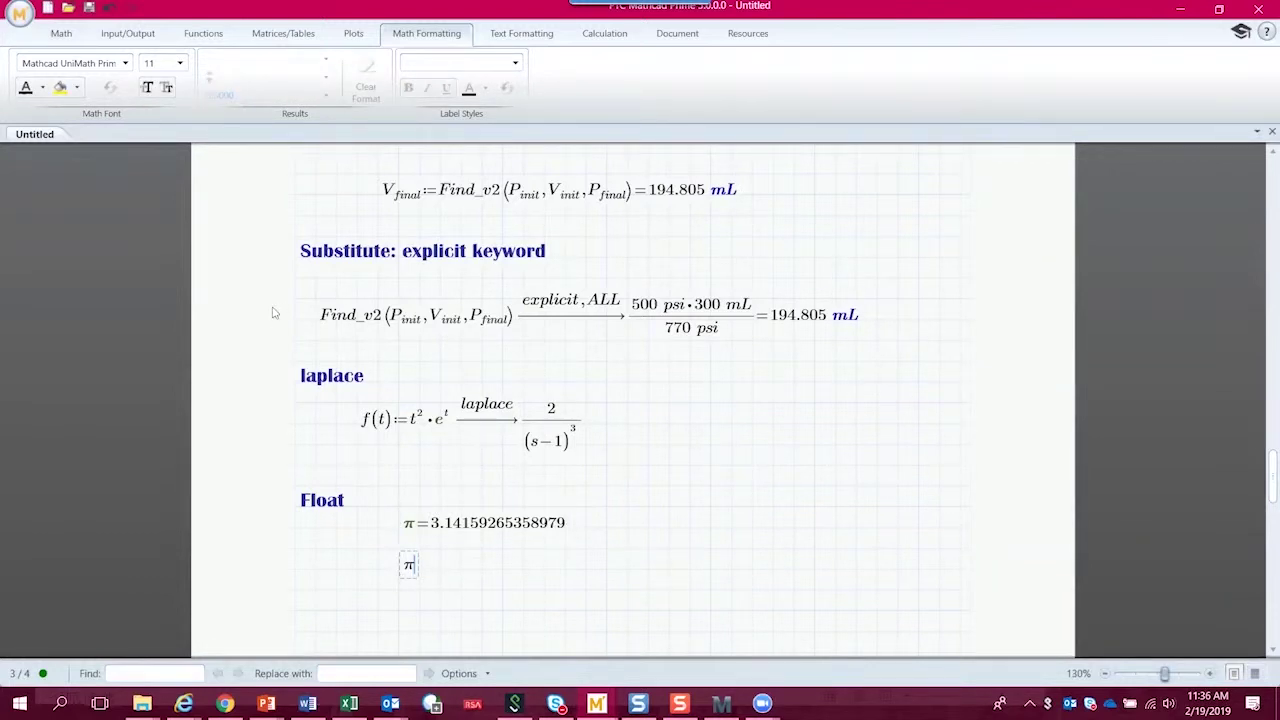
pyautogui.click(63, 35)
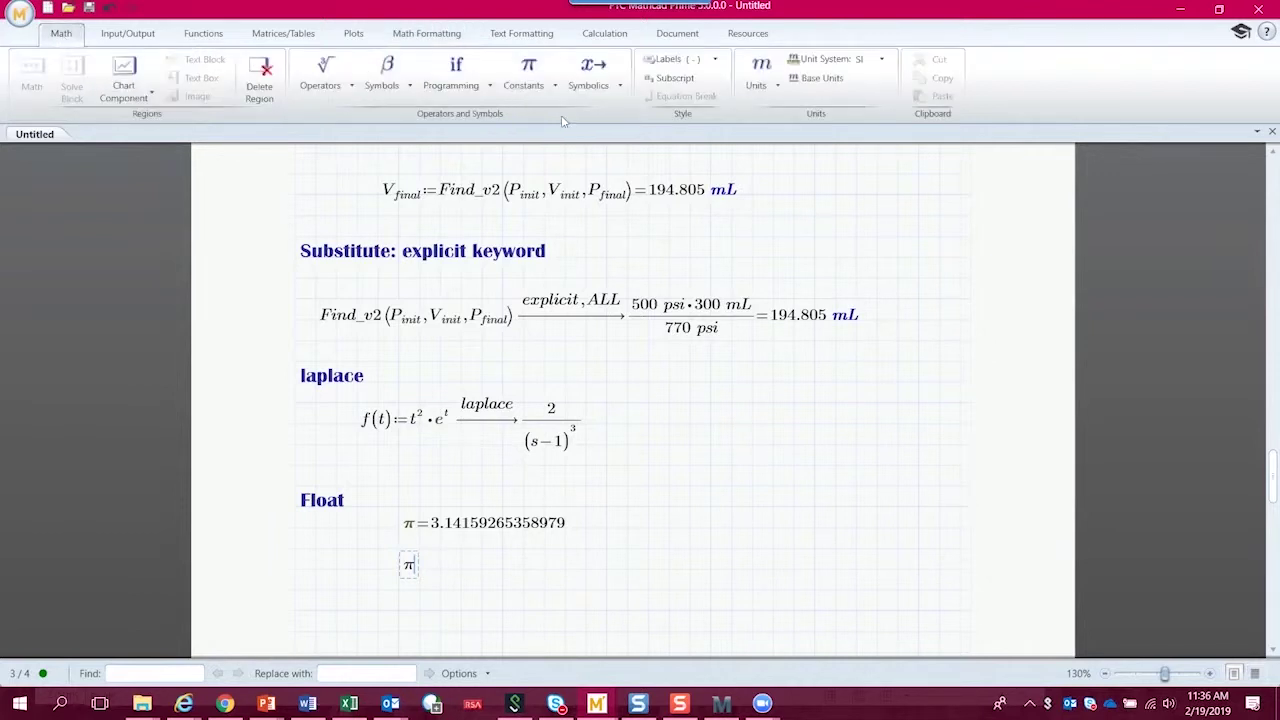
pyautogui.click(601, 88)
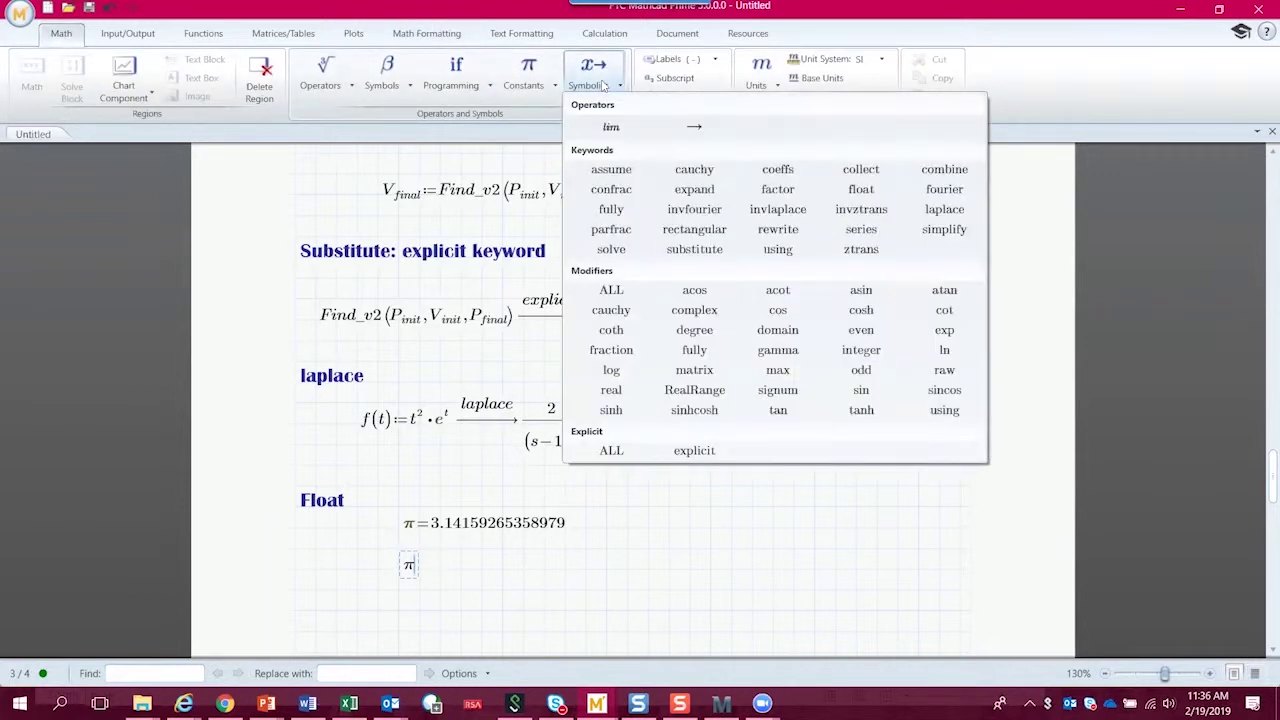
pyautogui.click(858, 194)
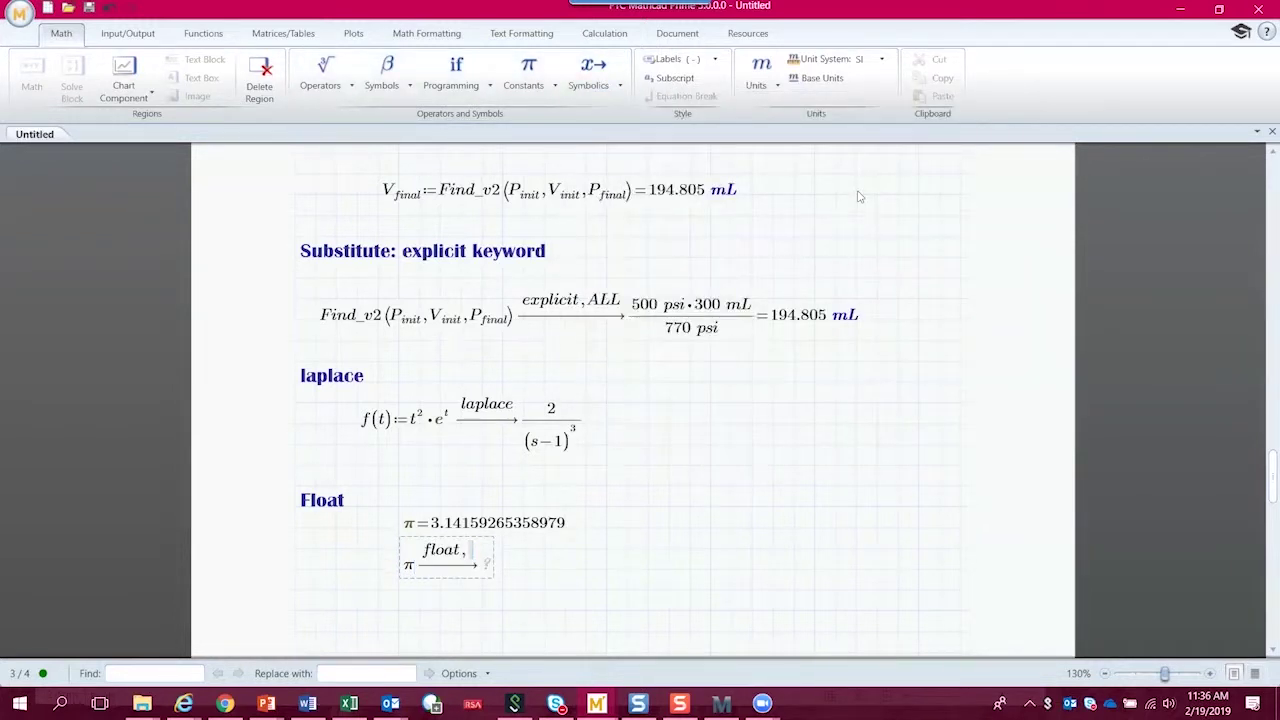
pyautogui.write('30')
pyautogui.click(340, 568)
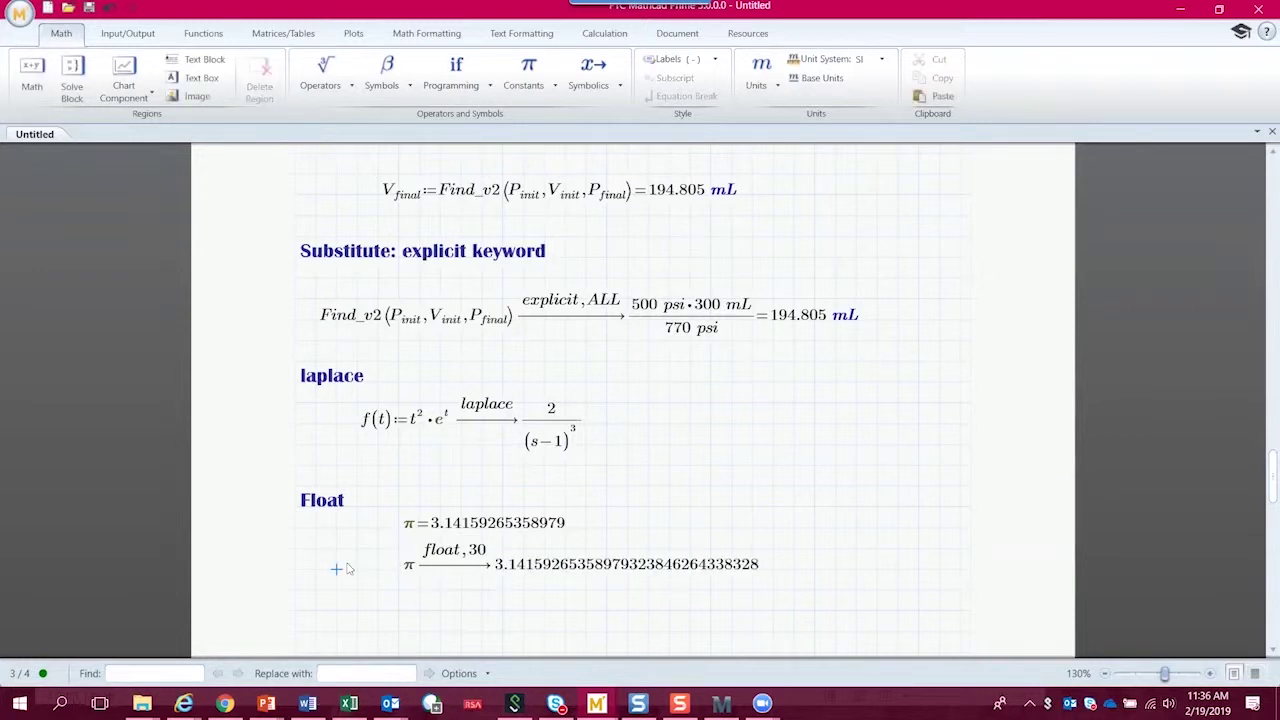
pyautogui.click(323, 552)
pyautogui.press('Return')
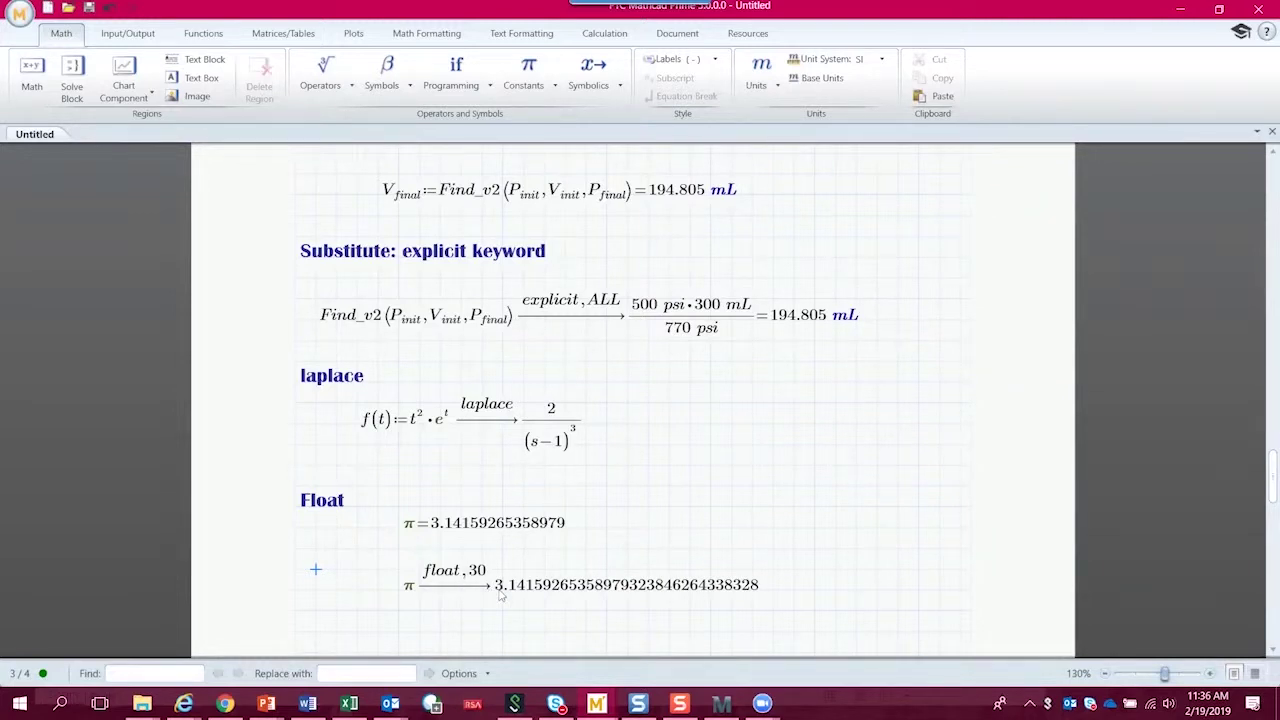
pyautogui.click(558, 617)
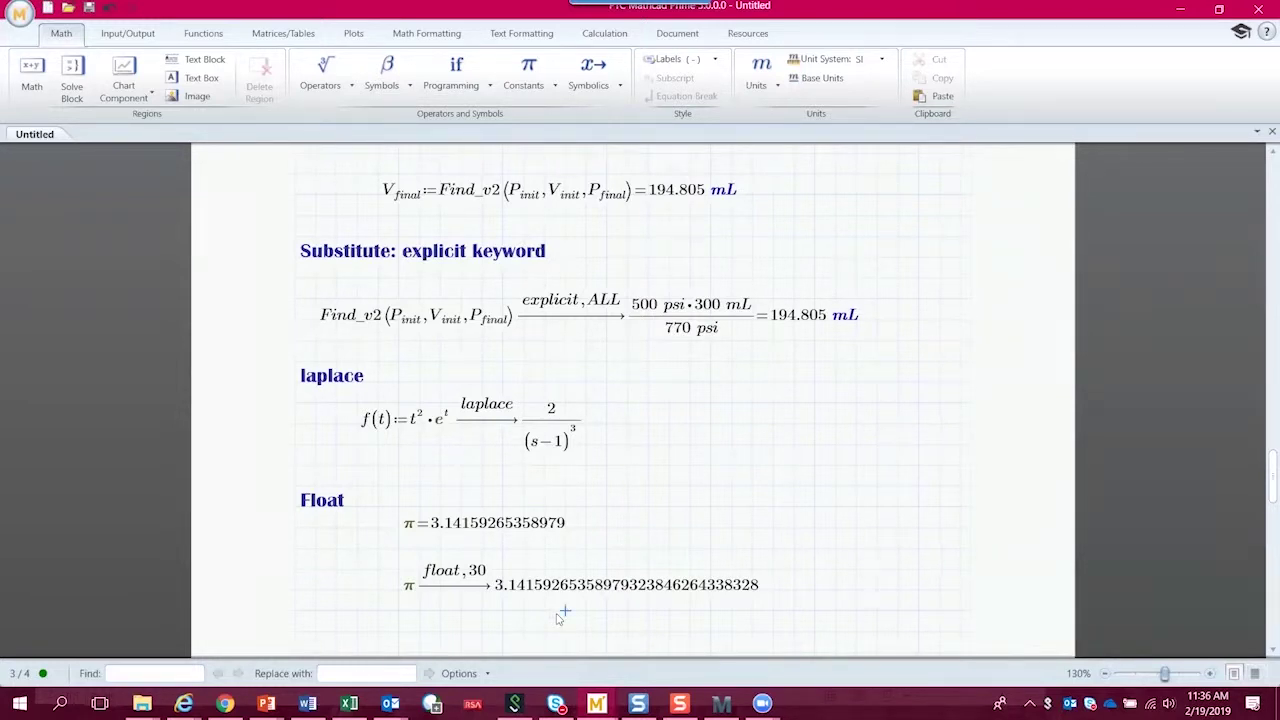